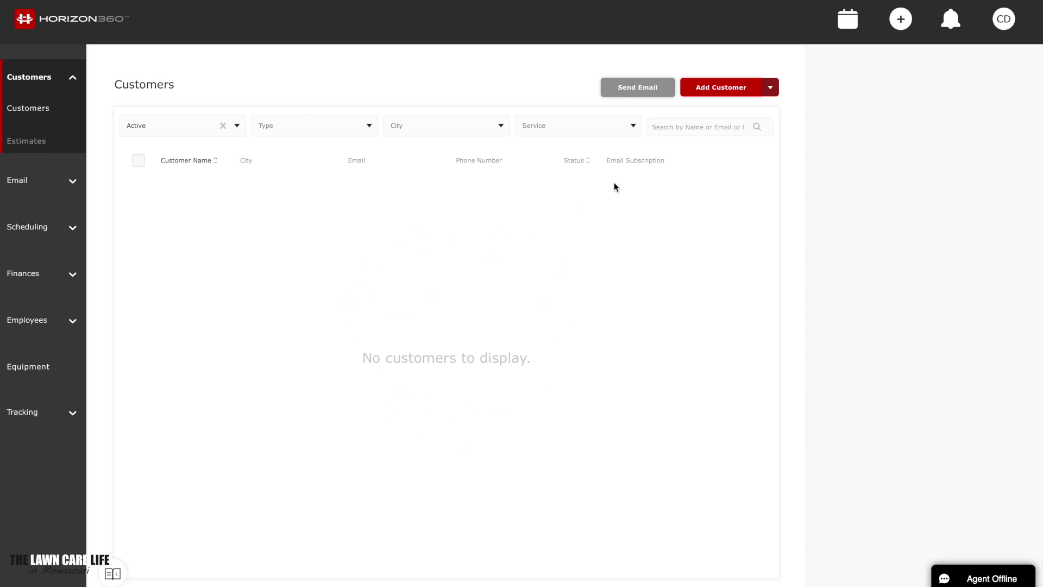
- Start a new commercial customer with the business name Toro HQ
left_click(714, 90)
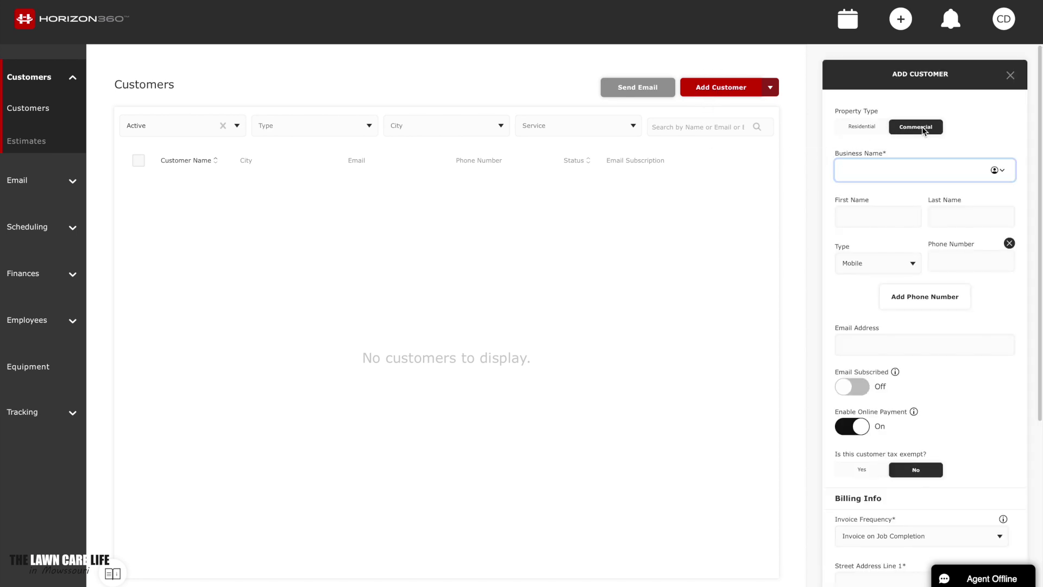
left_click(856, 171)
left_click(864, 128)
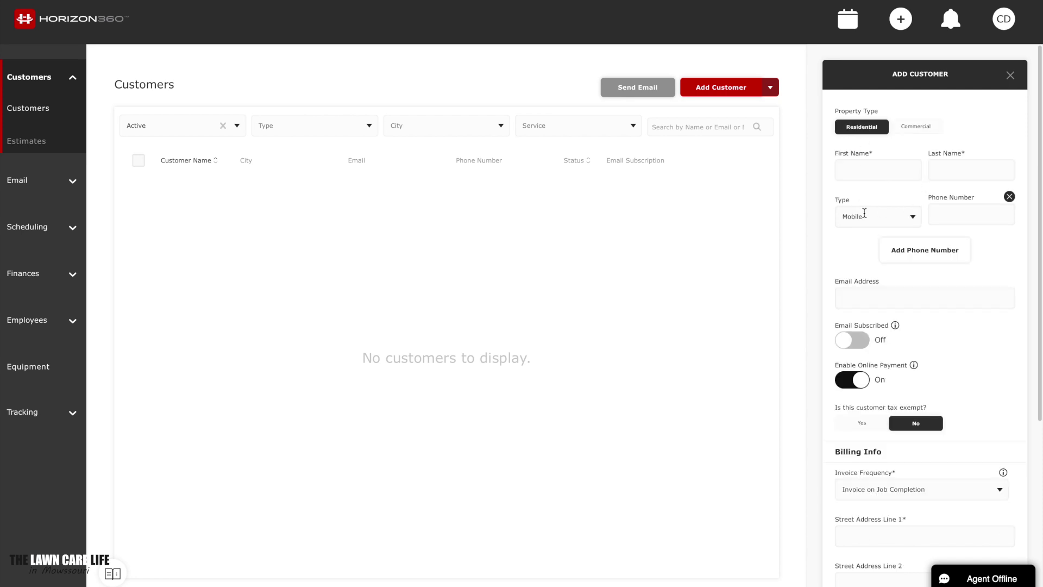
left_click(903, 129)
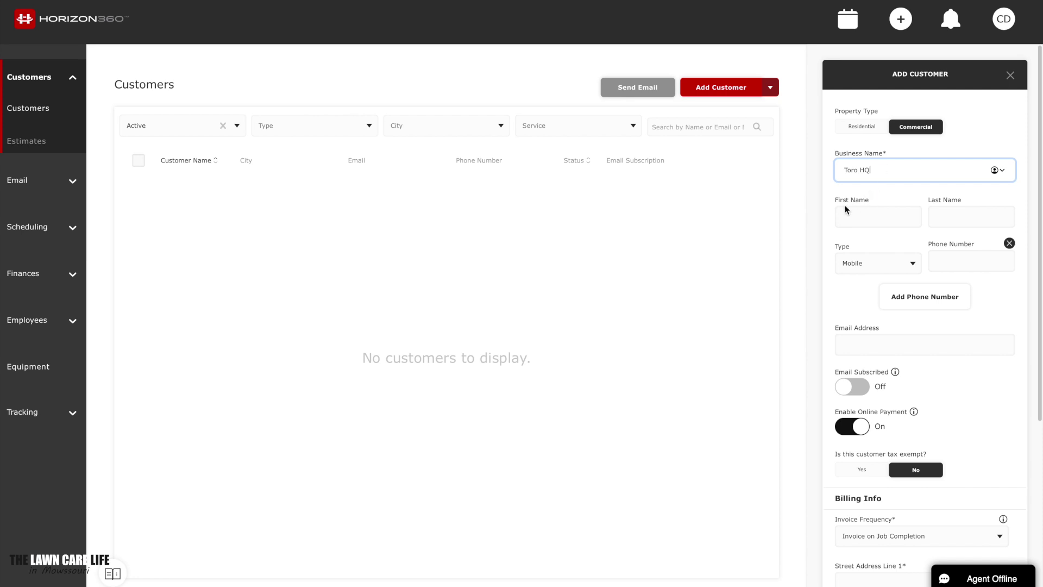
left_click(830, 216)
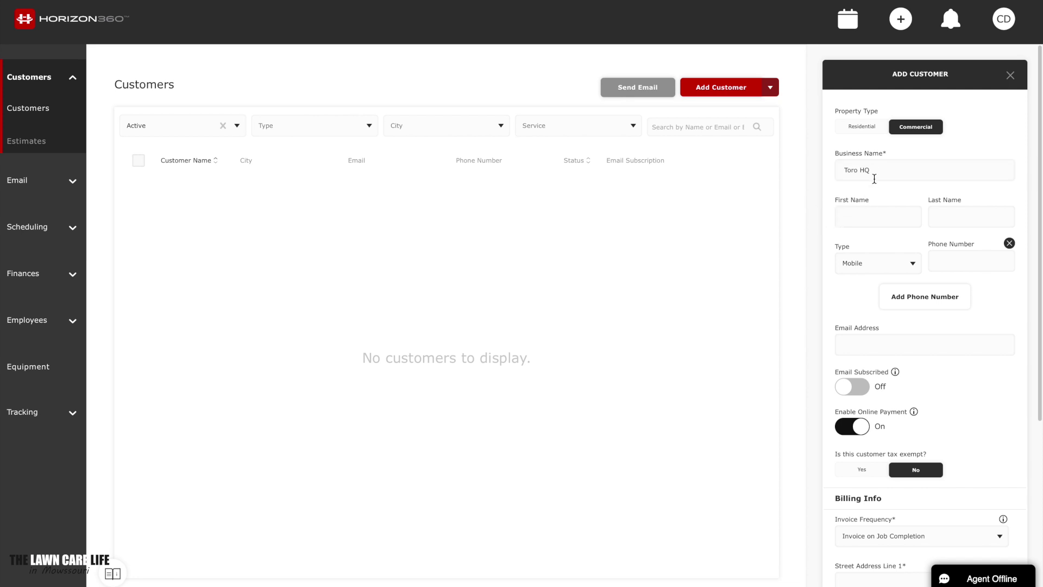
- Enter the customer's mobile number and e-mail address, and turn on e-mail subscription
left_click(941, 256)
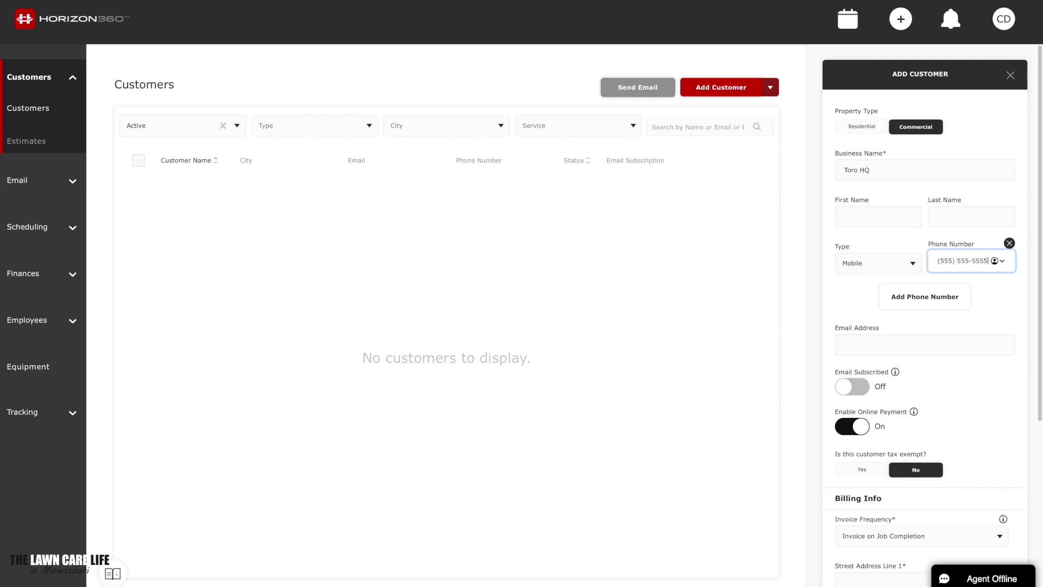
left_click(891, 339)
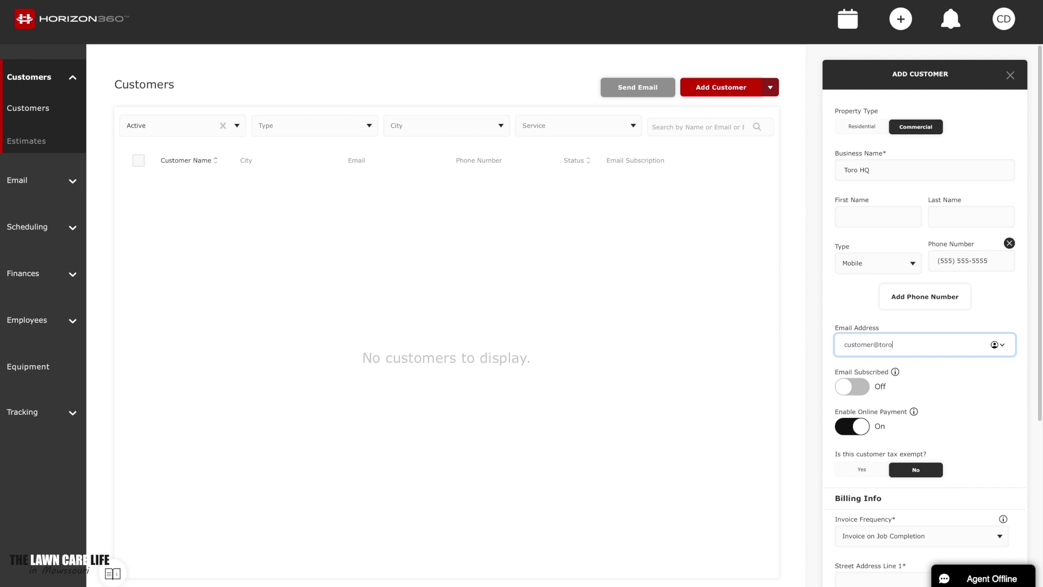
left_click(869, 386)
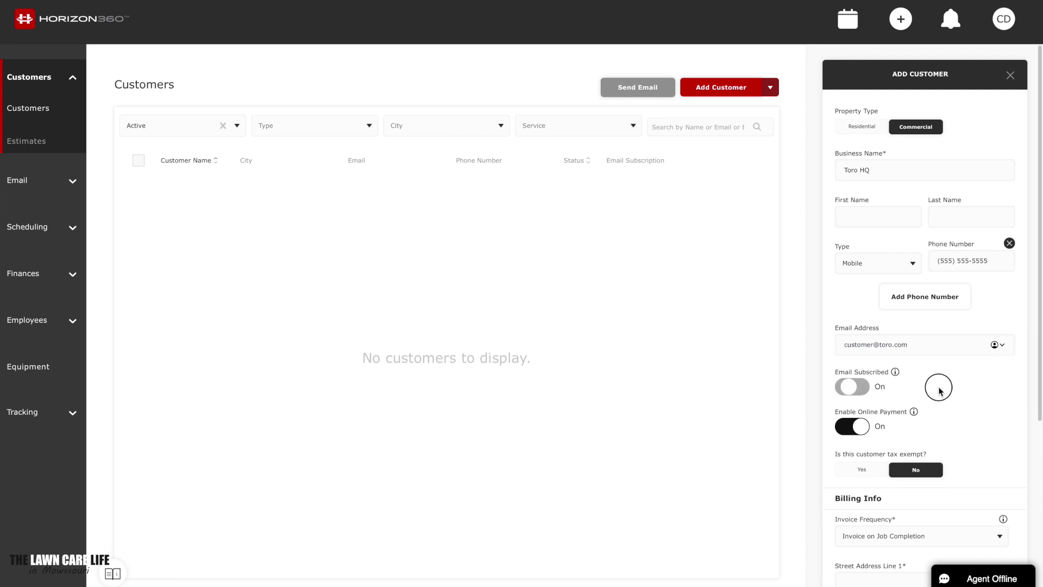
scroll(940, 391, "down", 5)
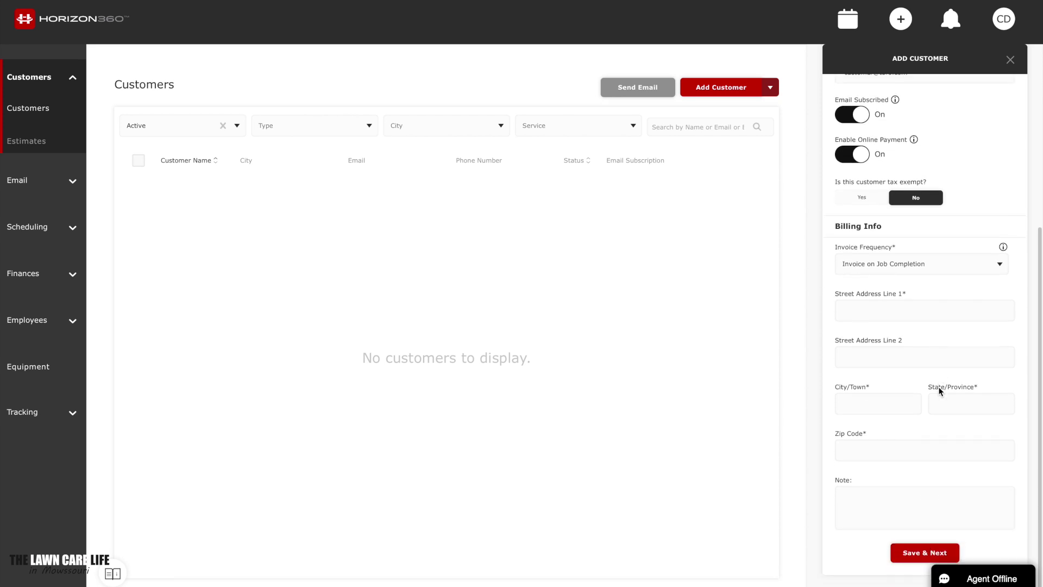
left_click(922, 315)
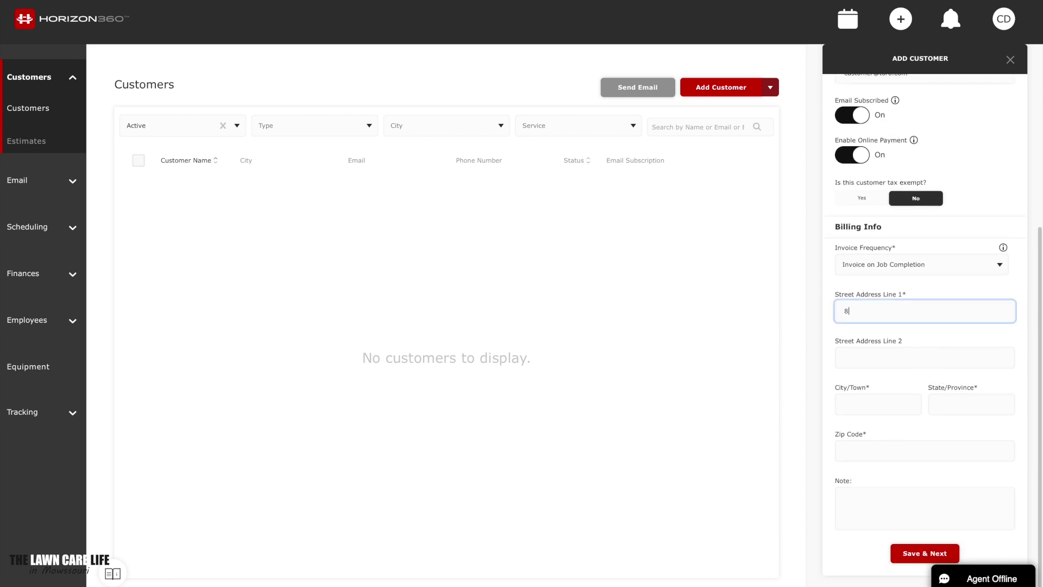
type("811")
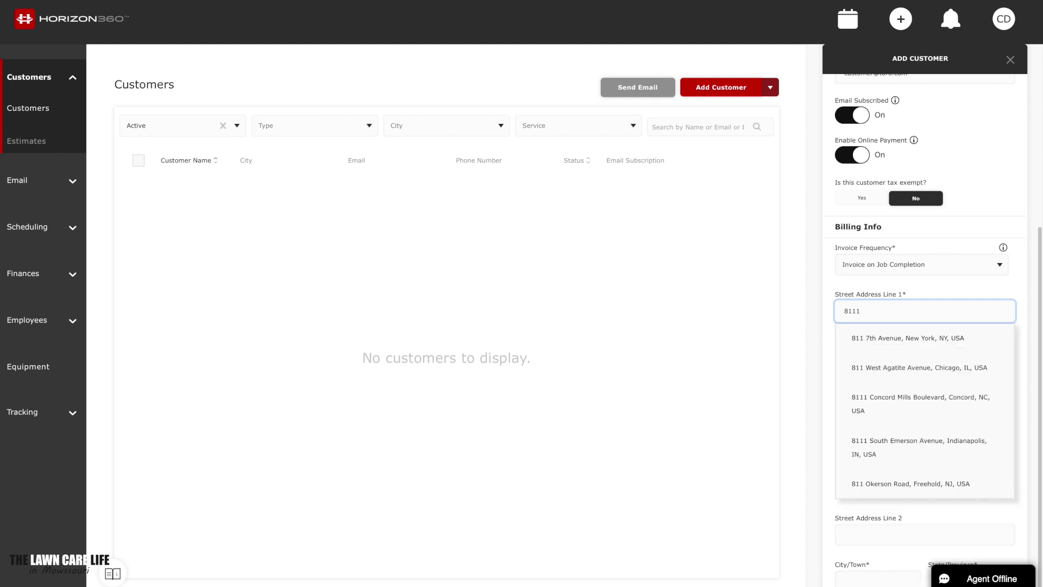
type("1 Luyn")
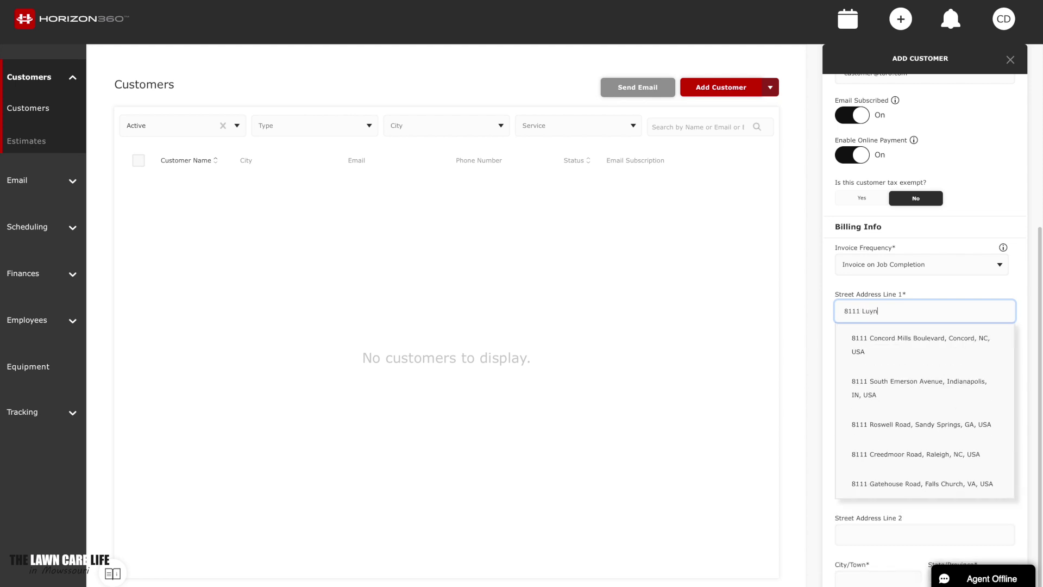
key("BackSpace")
key("BackSpace")
key("BackSpace")
type("y")
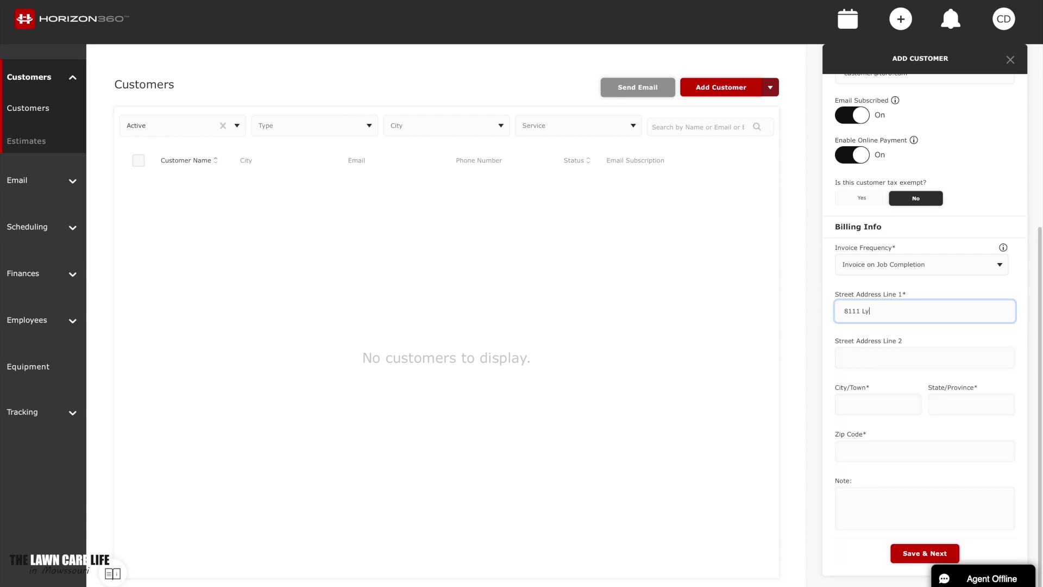
type("ndale Ave")
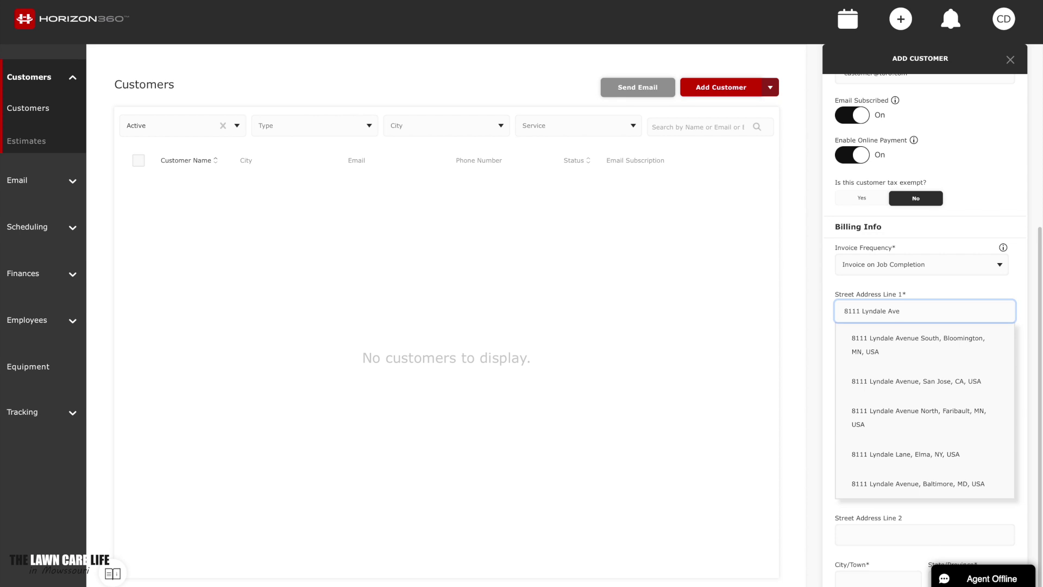
left_click(945, 345)
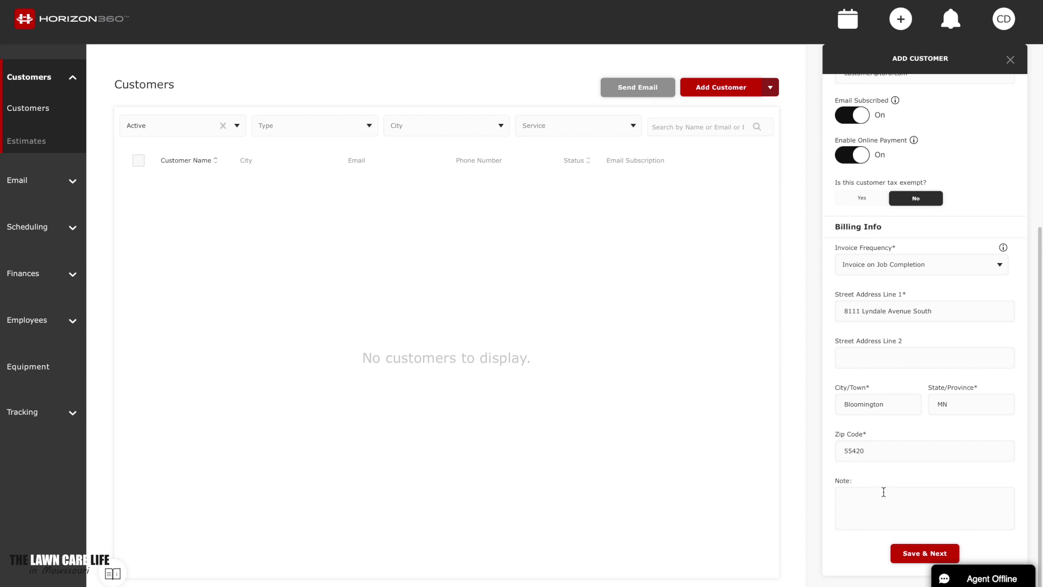
left_click(919, 556)
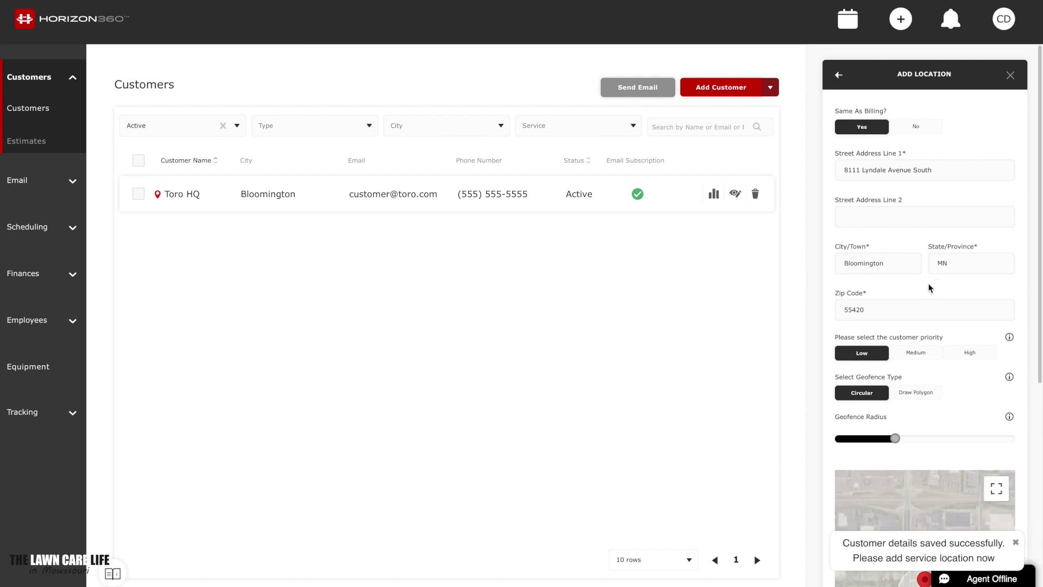
- View the Toro HQ site on the full-screen satellite map and switch the geofence to Draw Polygon
scroll(929, 288, "down", 3)
scroll(928, 288, "down", 1)
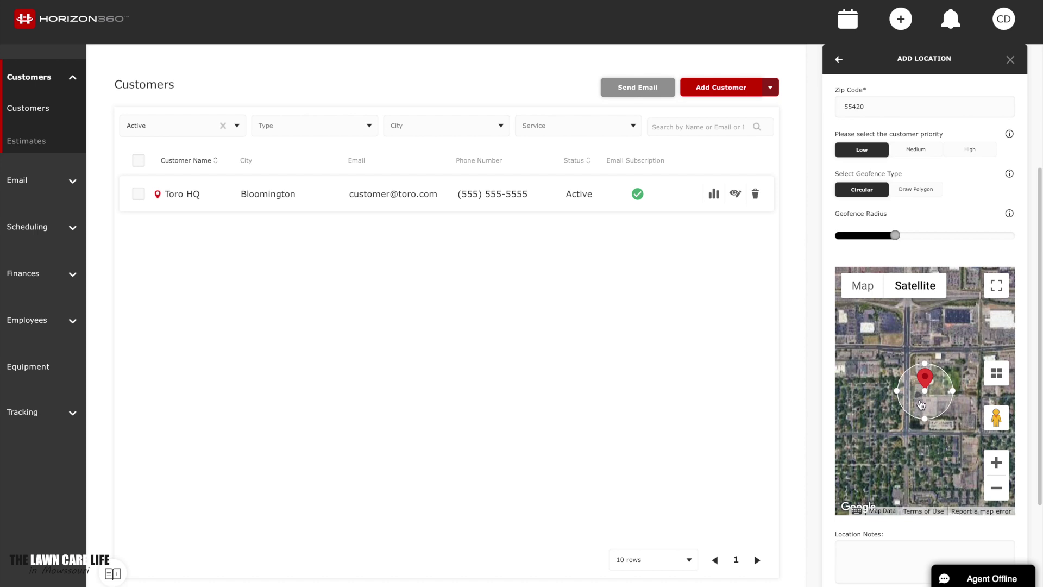
left_click(996, 285)
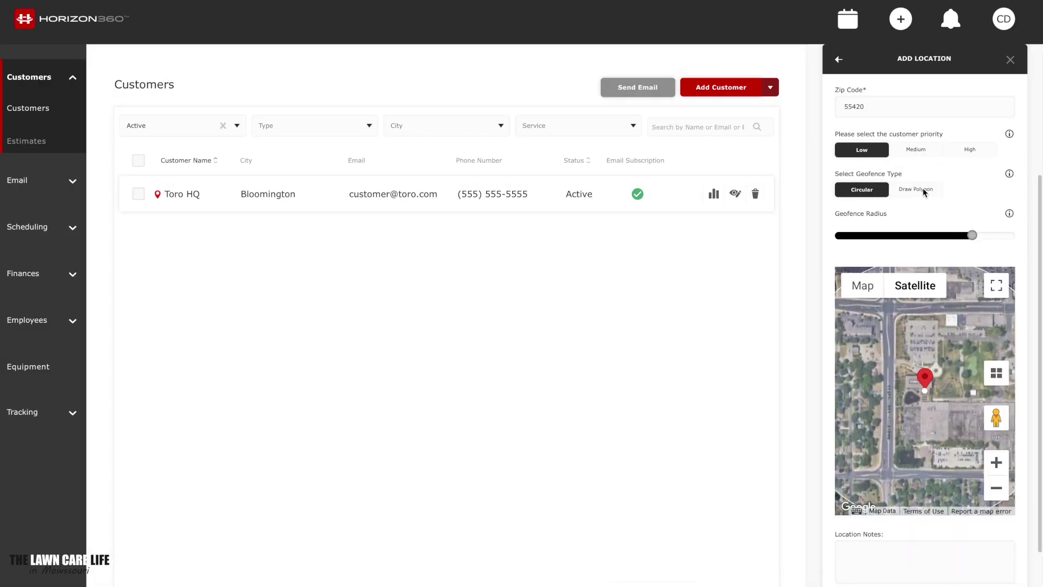
left_click(922, 190)
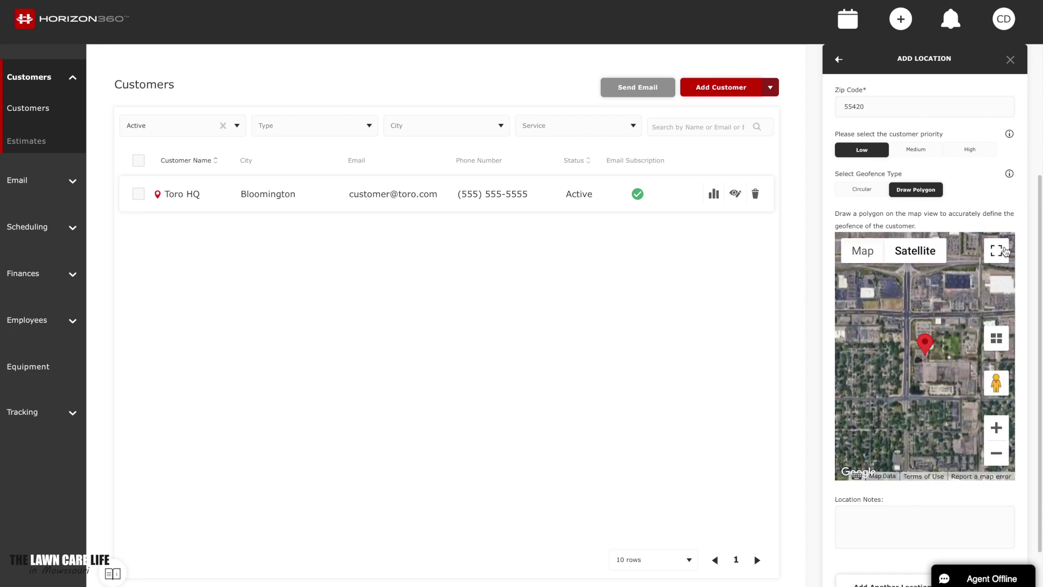
- Draw the polygon geofence around the property on the full-screen map and save the location
left_click(1001, 254)
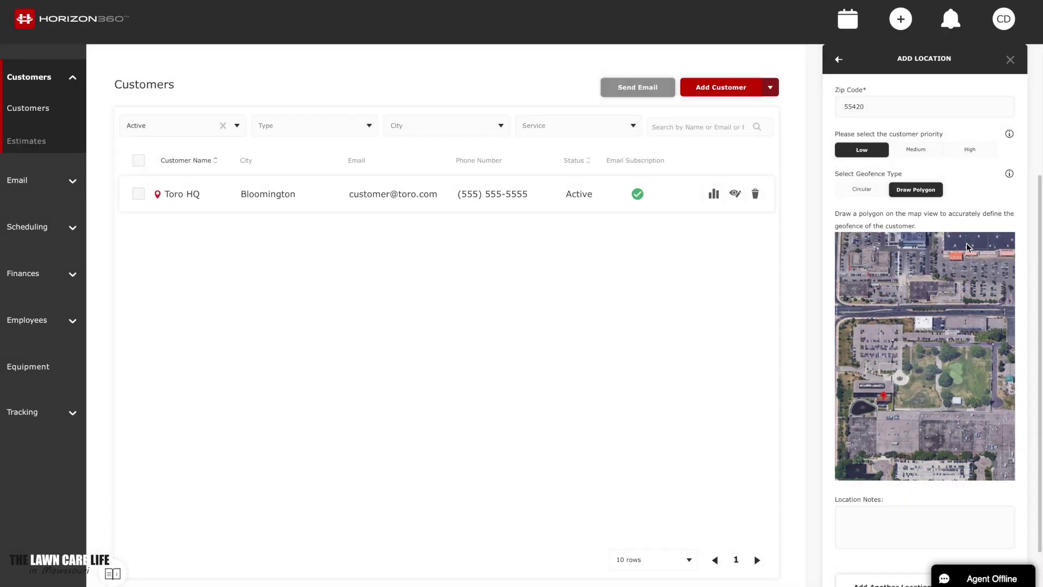
scroll(907, 407, "down", 3)
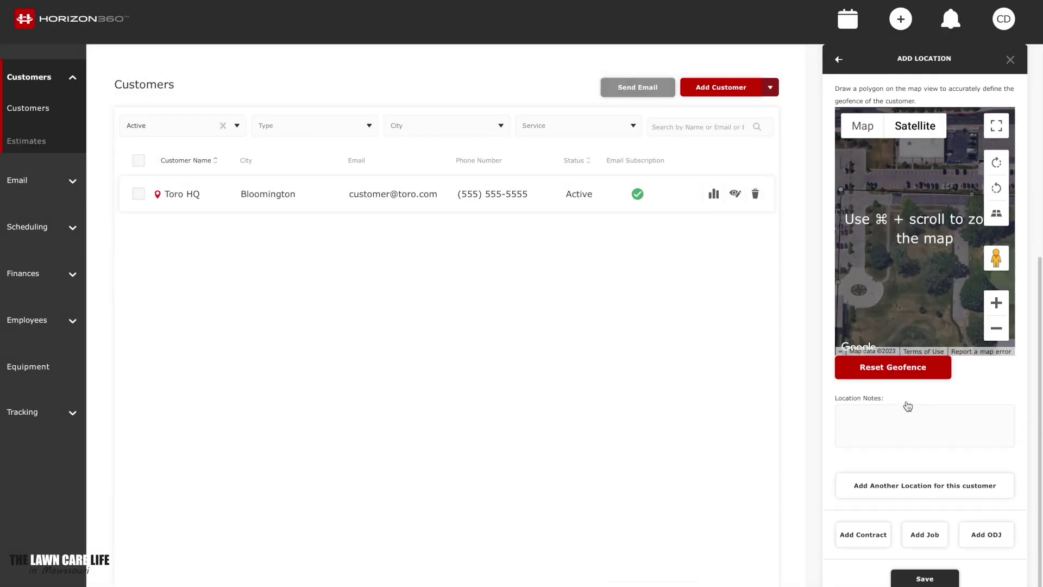
left_click(914, 583)
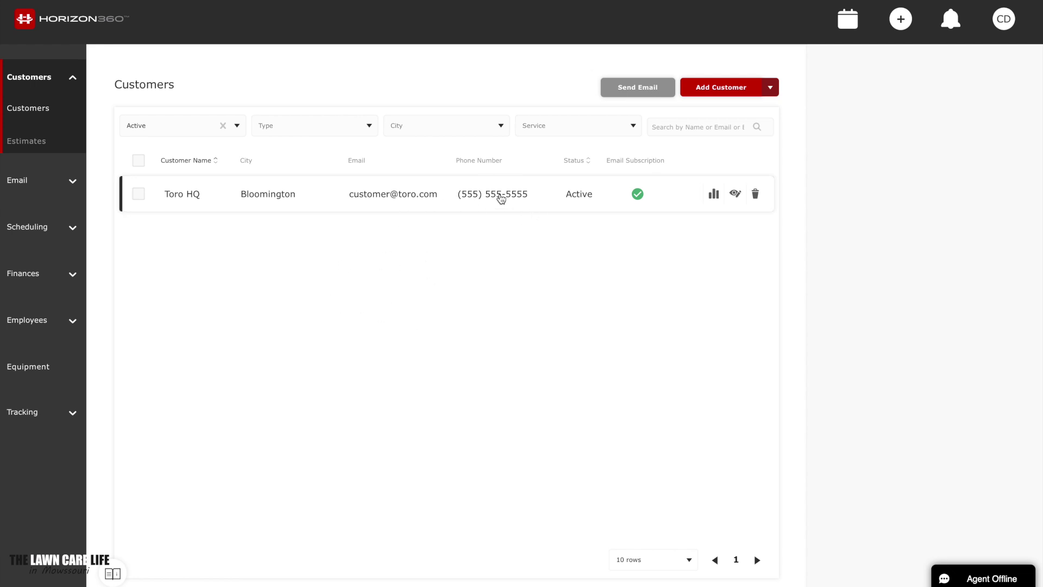
- Open Toro HQ's summary panel to review its service location, billing address and invoice frequency
left_click(501, 198)
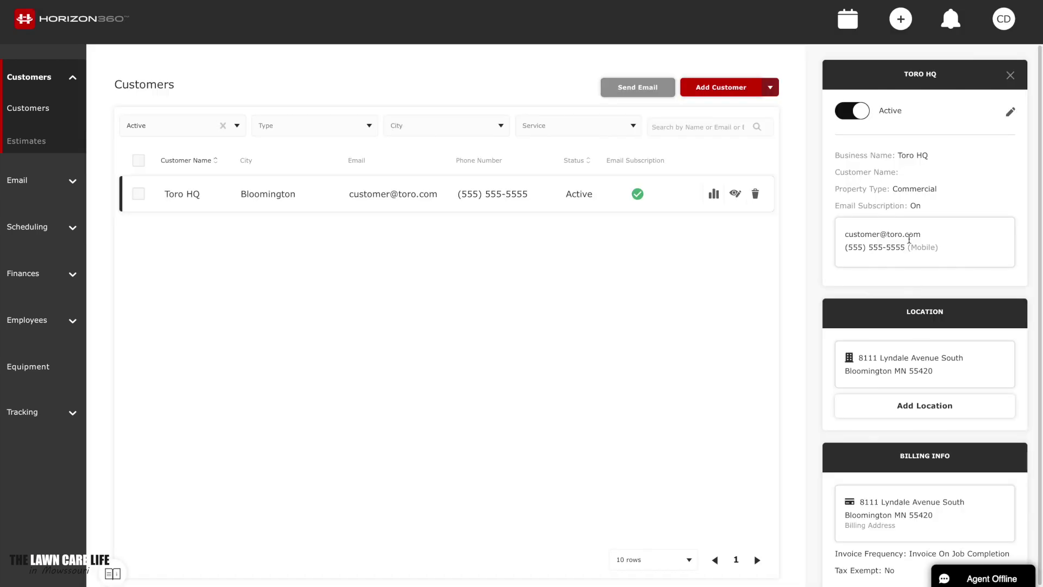
scroll(921, 396, "down", 1)
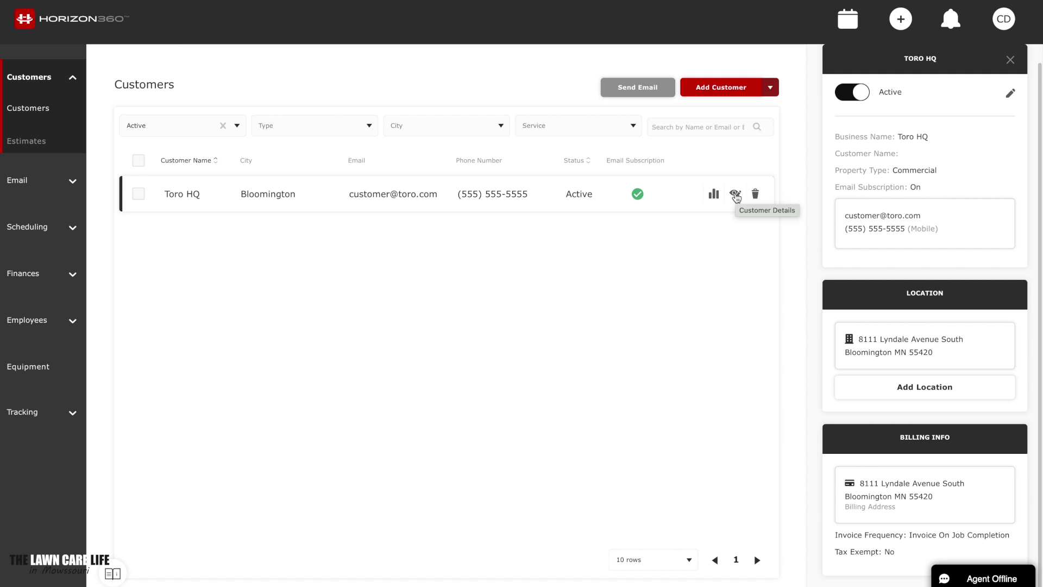
- Open Toro HQ's full customer page on its empty Contracts tab
left_click(736, 194)
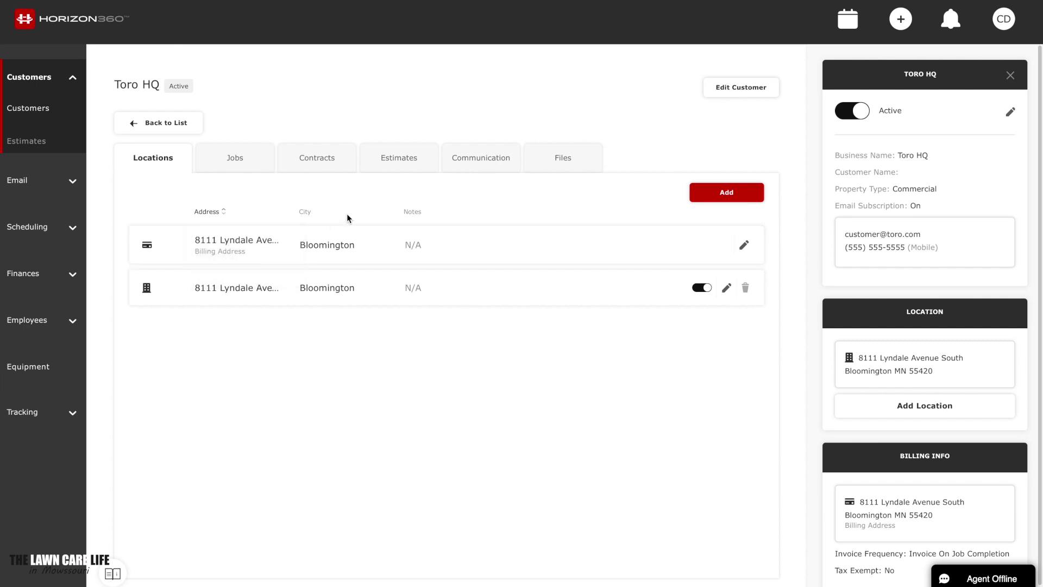
left_click(320, 159)
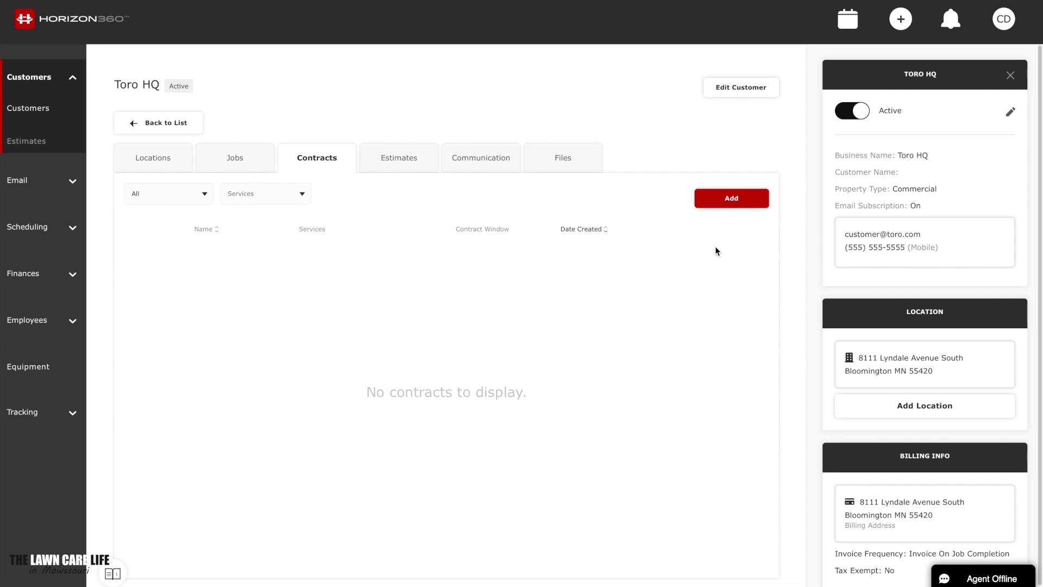
- Add a Toro HQ contract named Mowing Contract running from April 2023 to September 2023
left_click(732, 200)
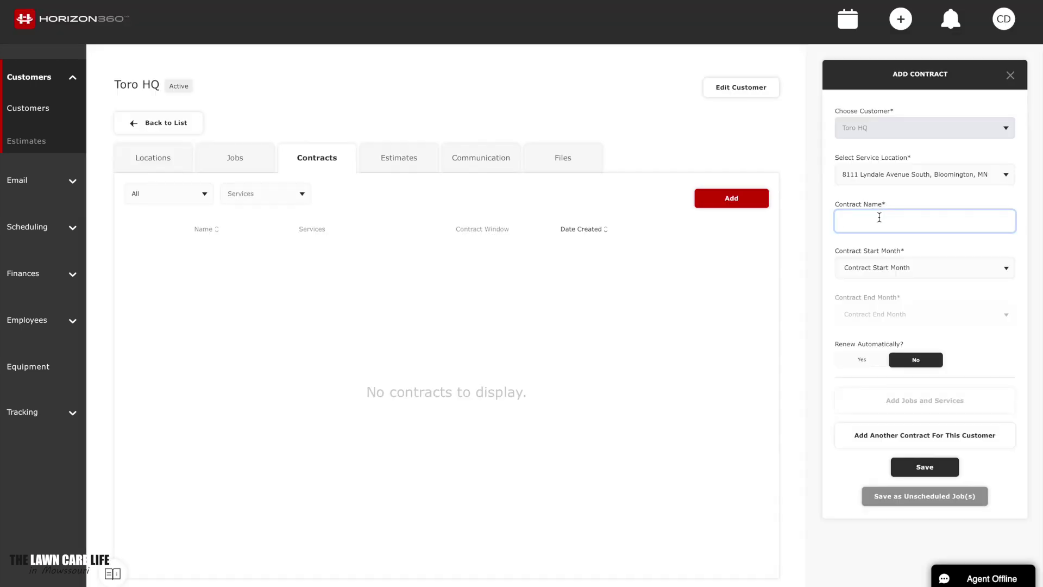
type("Mowing Contract")
left_click(838, 245)
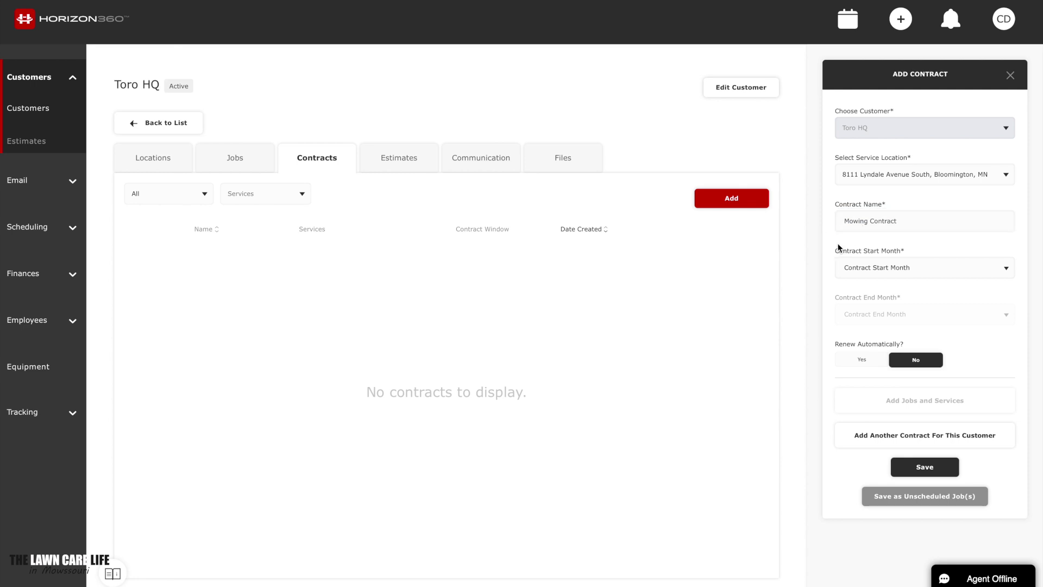
left_click(885, 268)
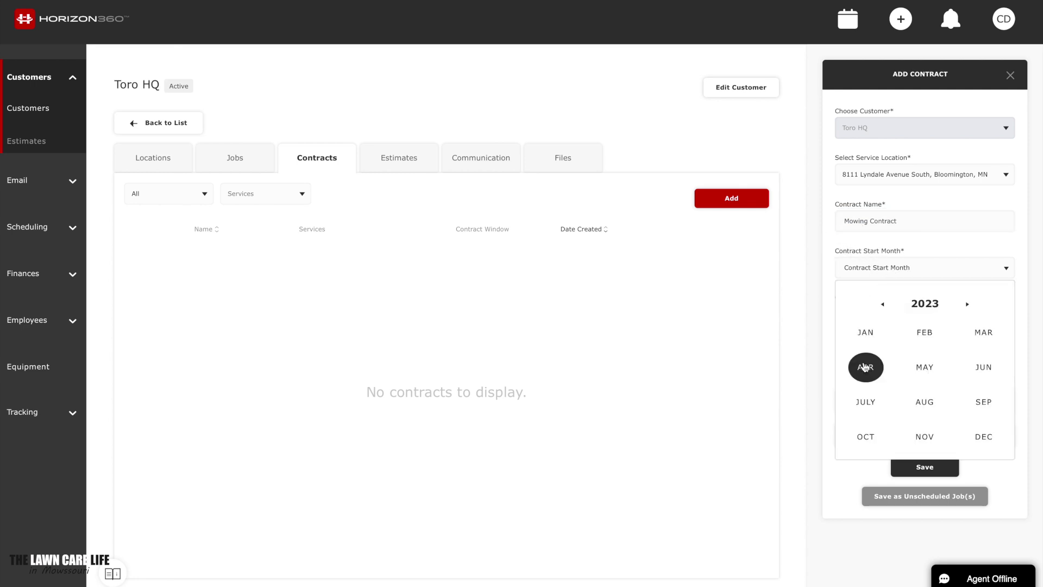
left_click(865, 367)
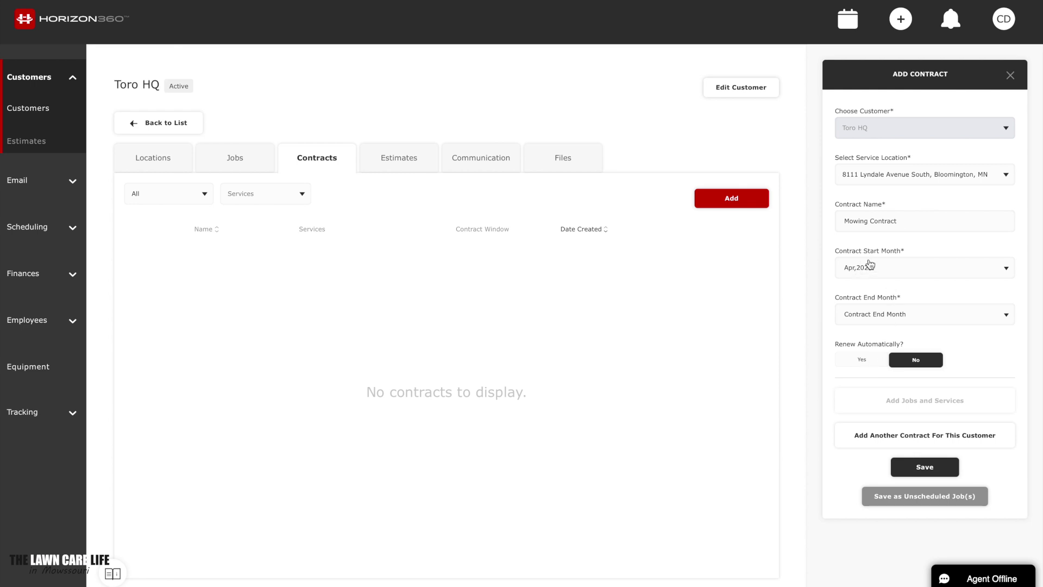
left_click(877, 318)
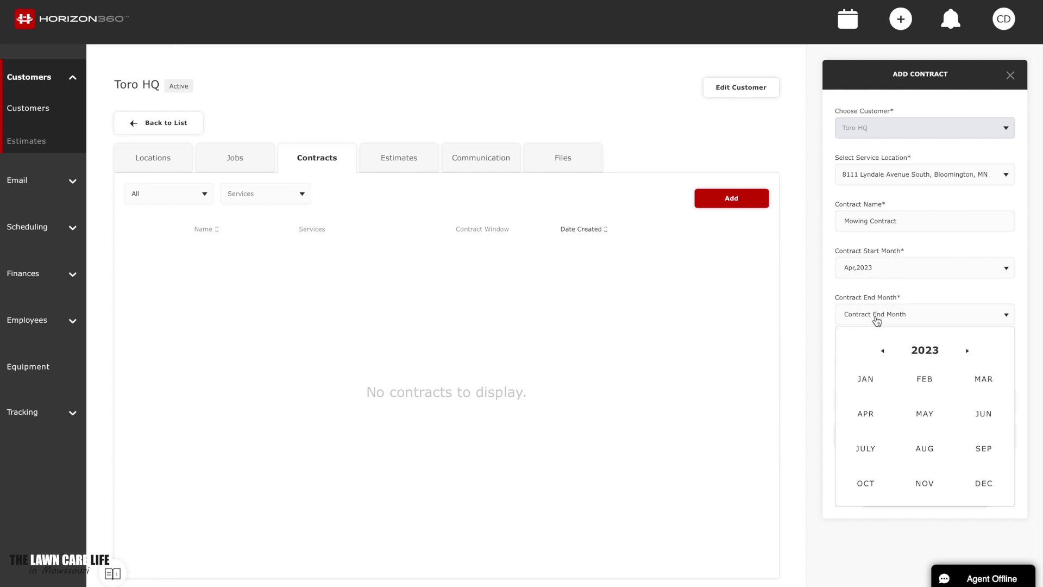
left_click(982, 447)
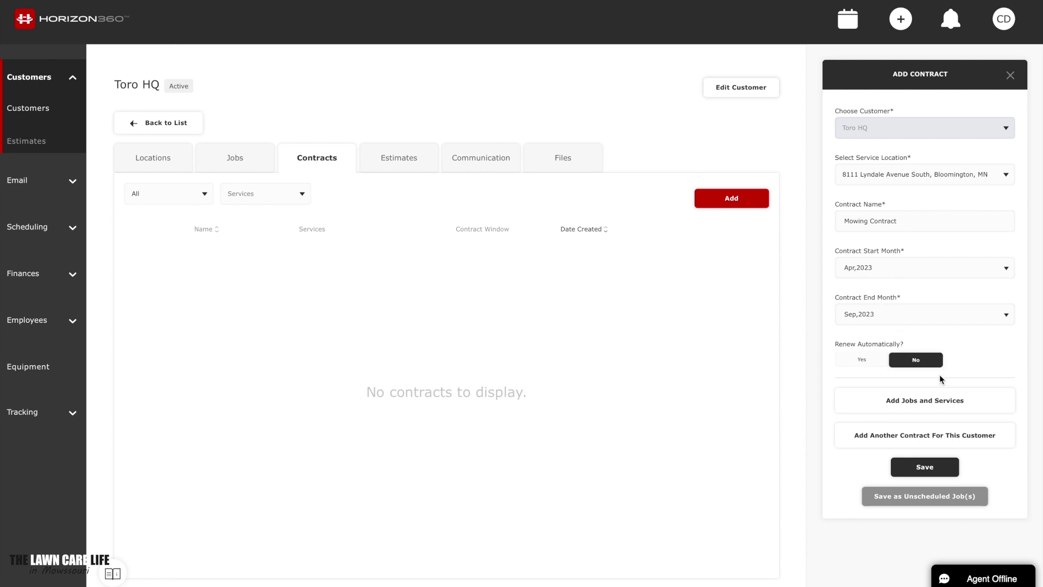
- Add Job 1 with a service window from 04/01/23 to 09/30/23
left_click(934, 402)
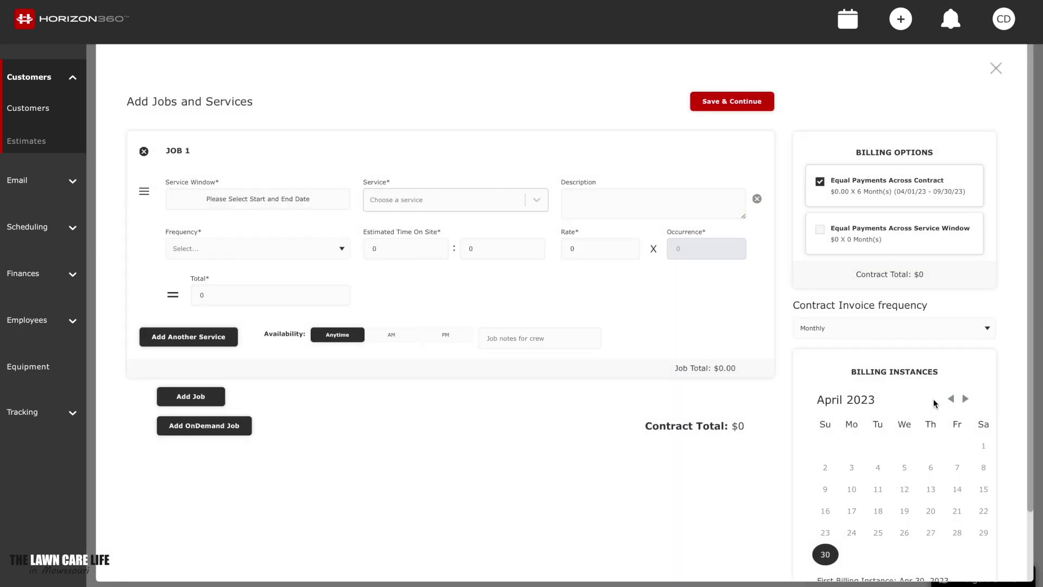
left_click(267, 199)
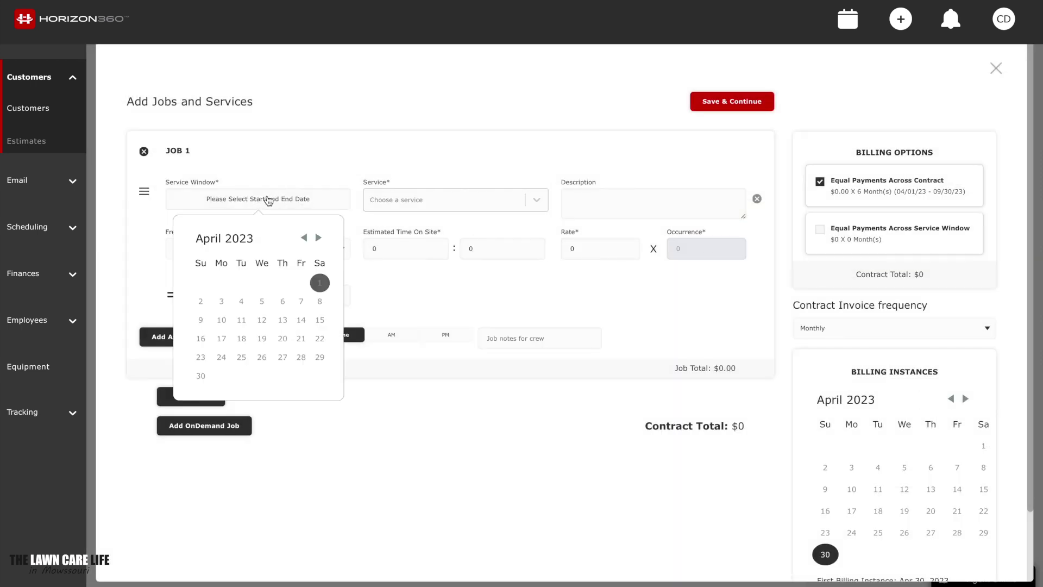
left_click(320, 283)
left_click(318, 237)
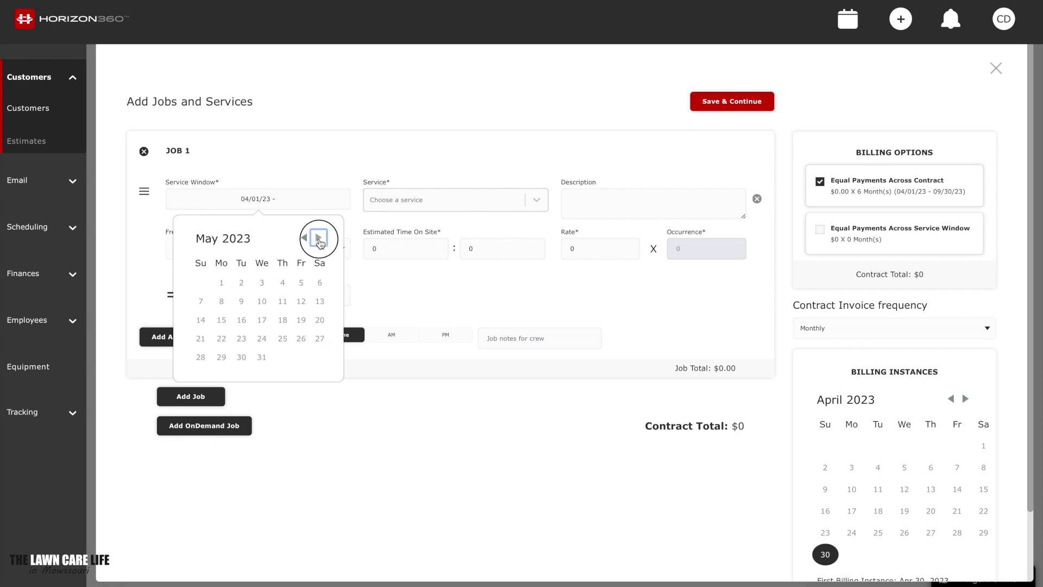
left_click(318, 237)
left_click(319, 238)
left_click(319, 237)
left_click(318, 238)
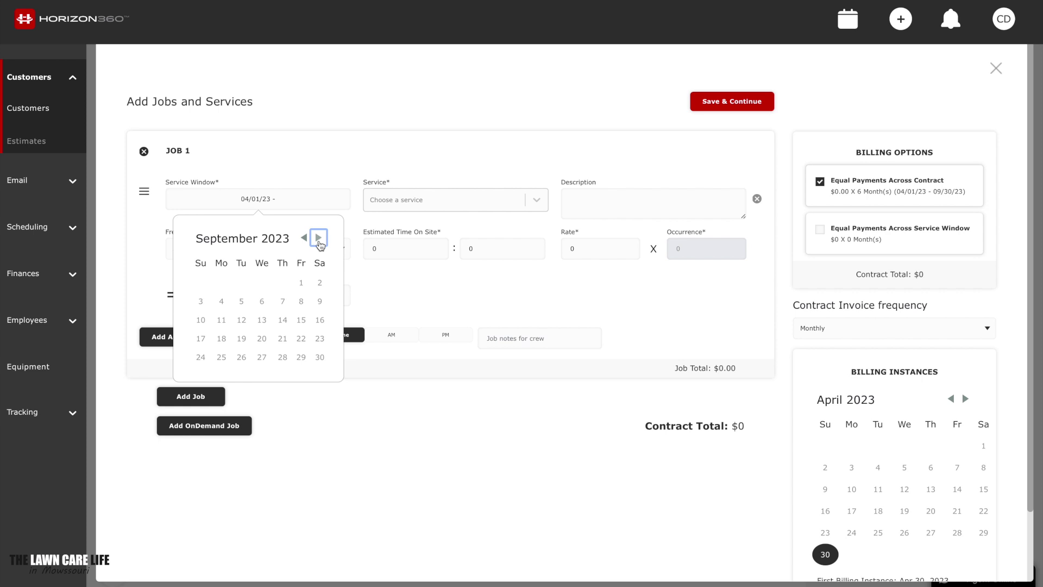
left_click(320, 357)
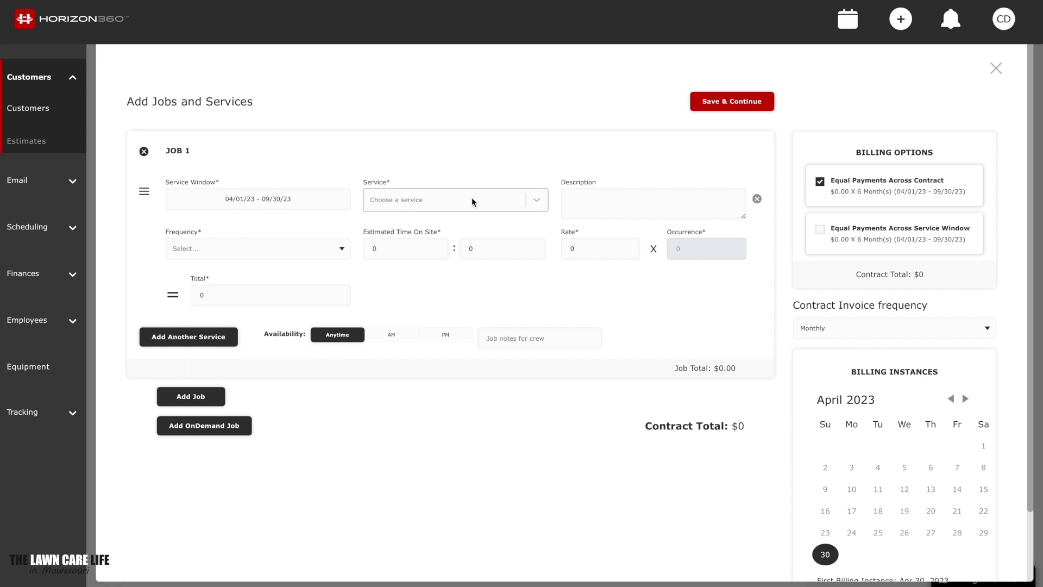
- Make Job 1 a Mowing service repeating Weekly
left_click(525, 202)
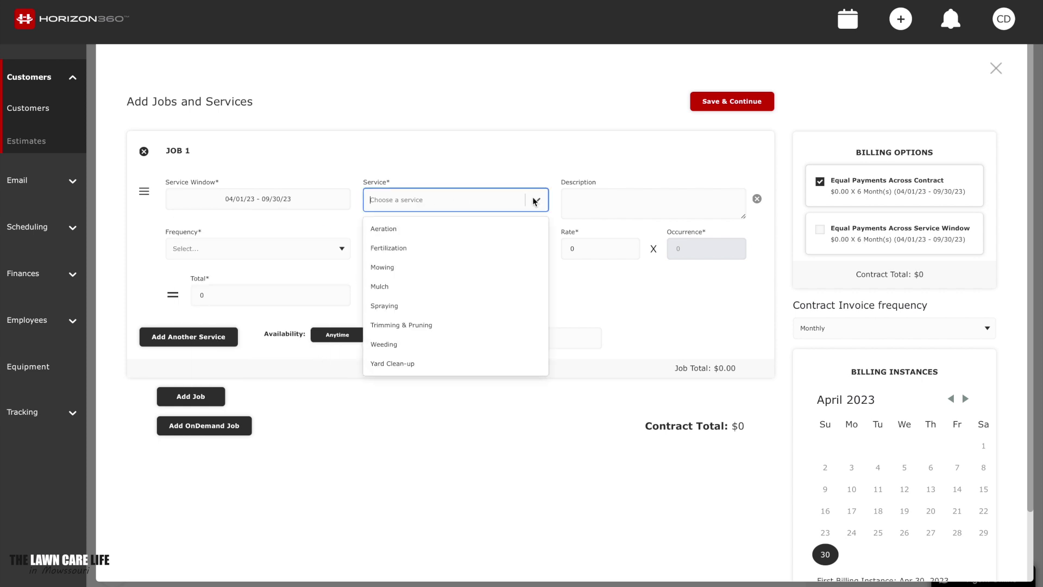
left_click(396, 271)
left_click(282, 250)
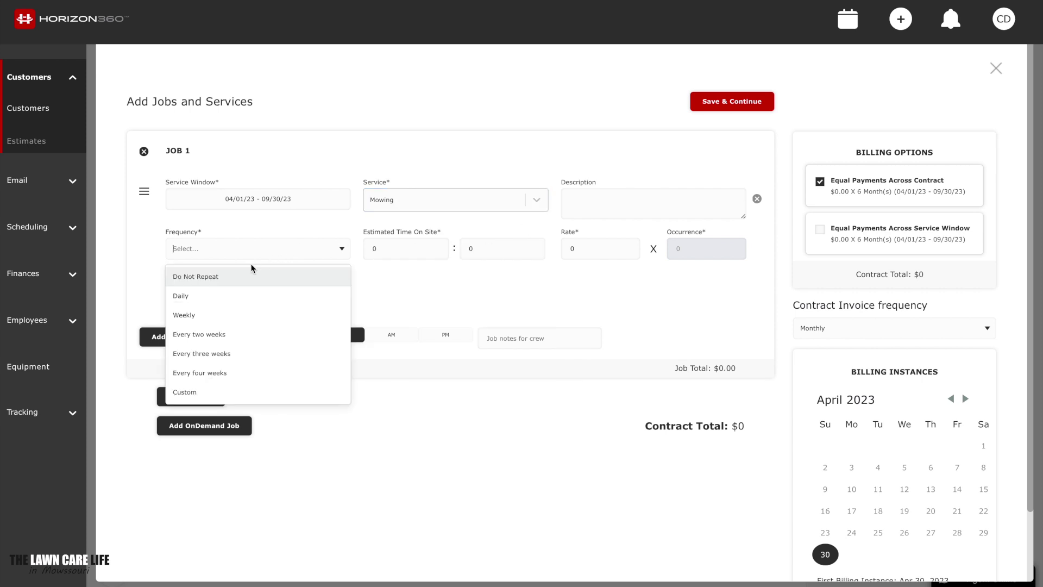
left_click(205, 316)
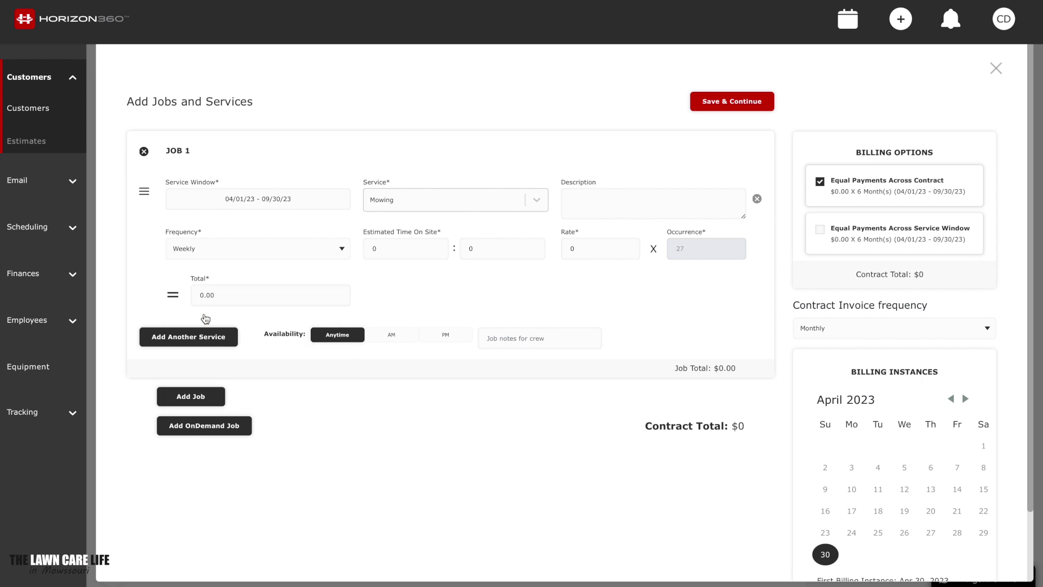
- Set Job 1 to 4 estimated hours on site at a rate of 500
left_click(386, 247)
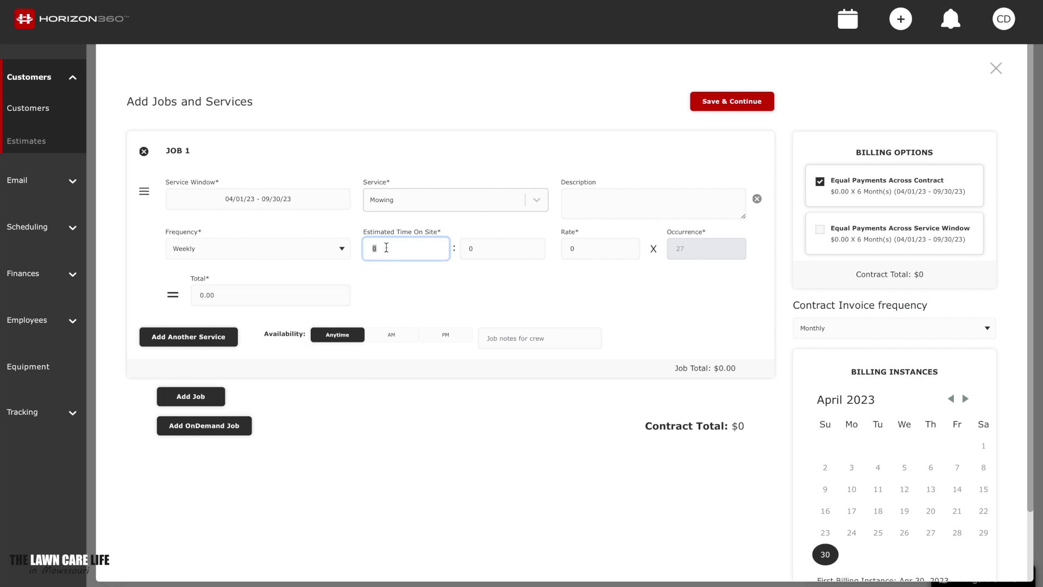
key("BackSpace")
left_click(458, 272)
left_click(574, 249)
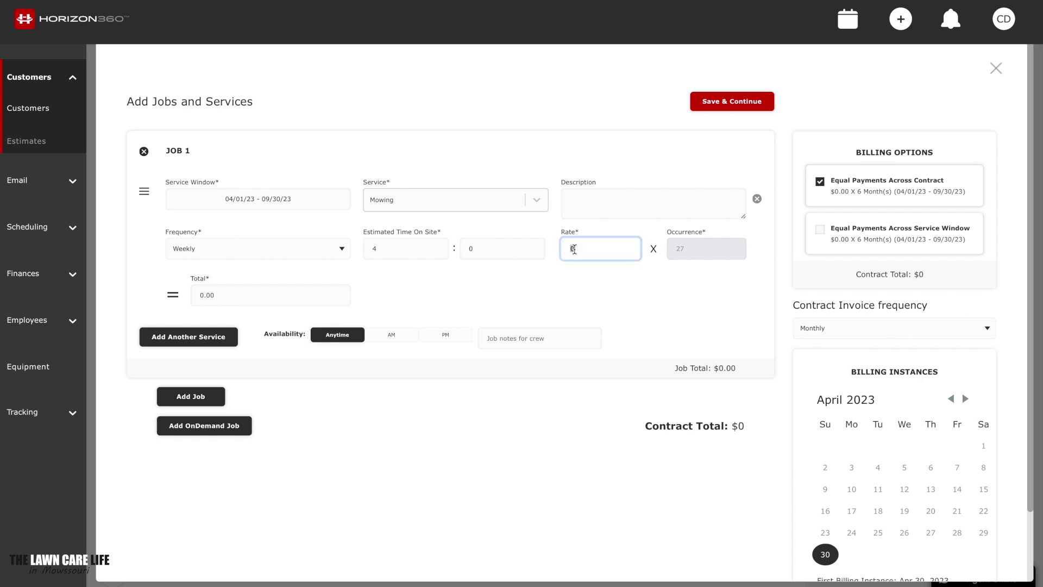
key("BackSpace")
type("5000")
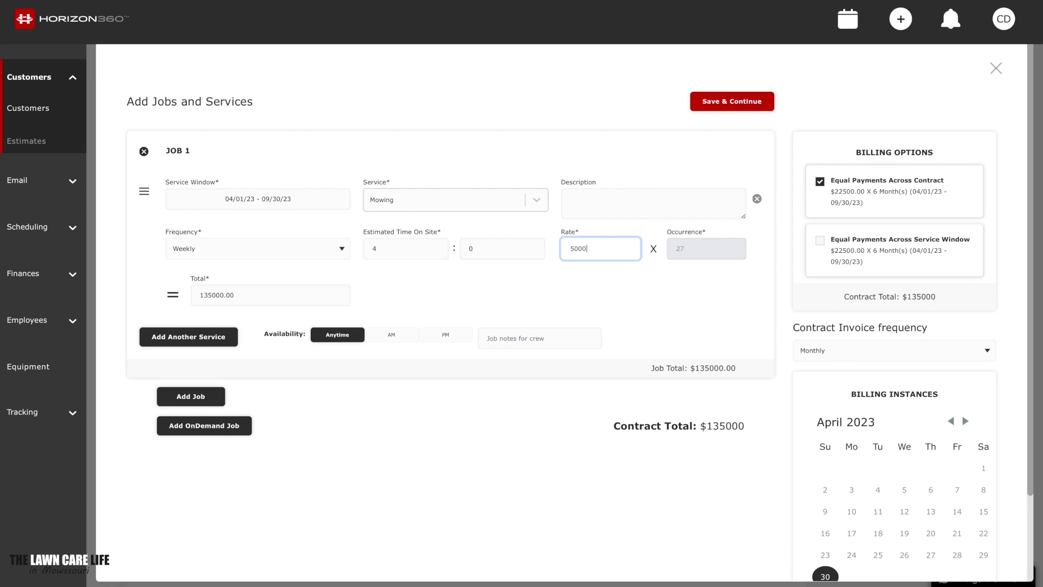
key("BackSpace")
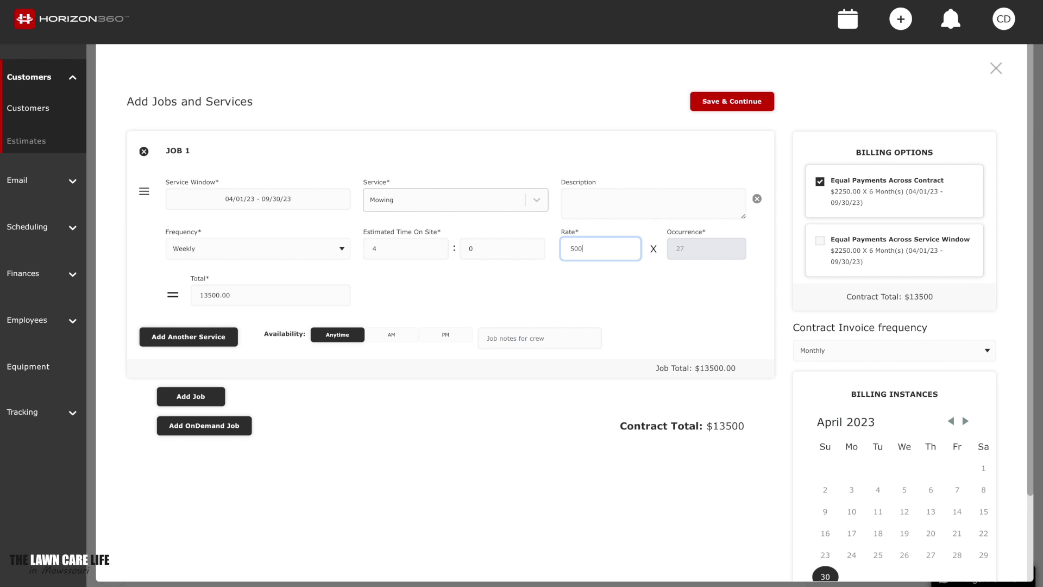
left_click(624, 283)
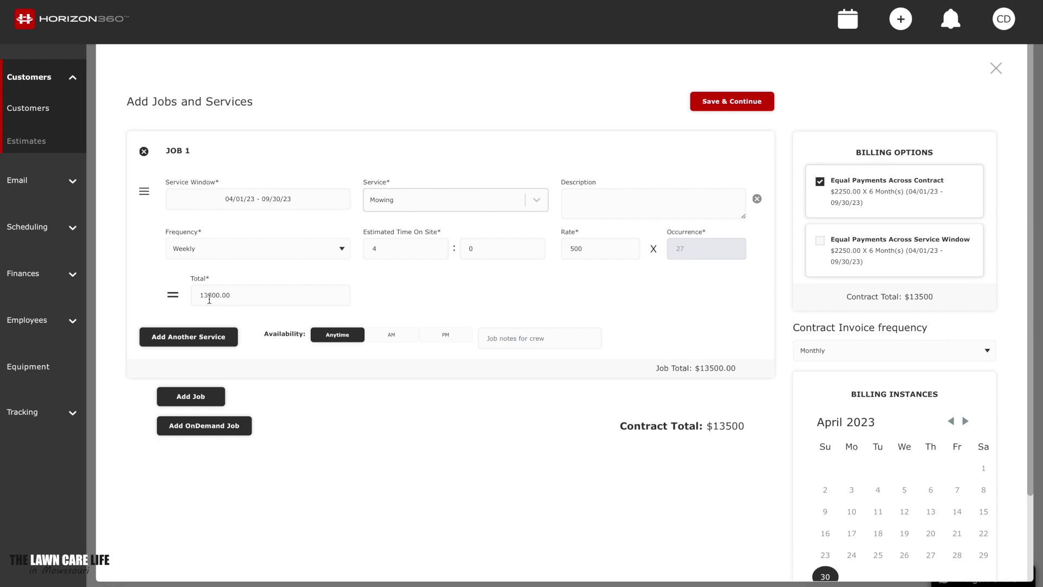
- Lower Job 1's rate to 450, check the $12,150 total, and save the job
left_click(579, 249)
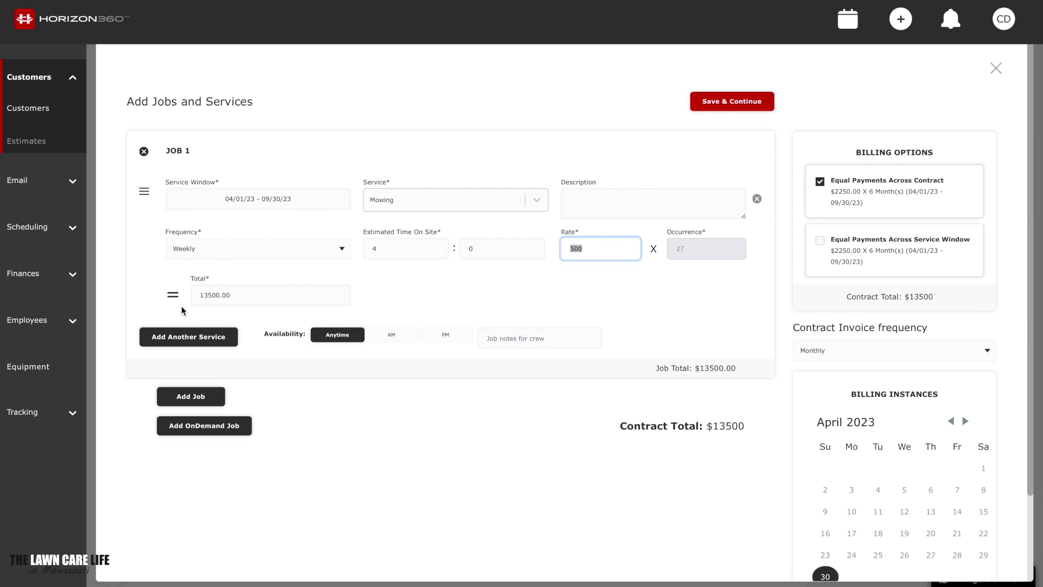
type("450")
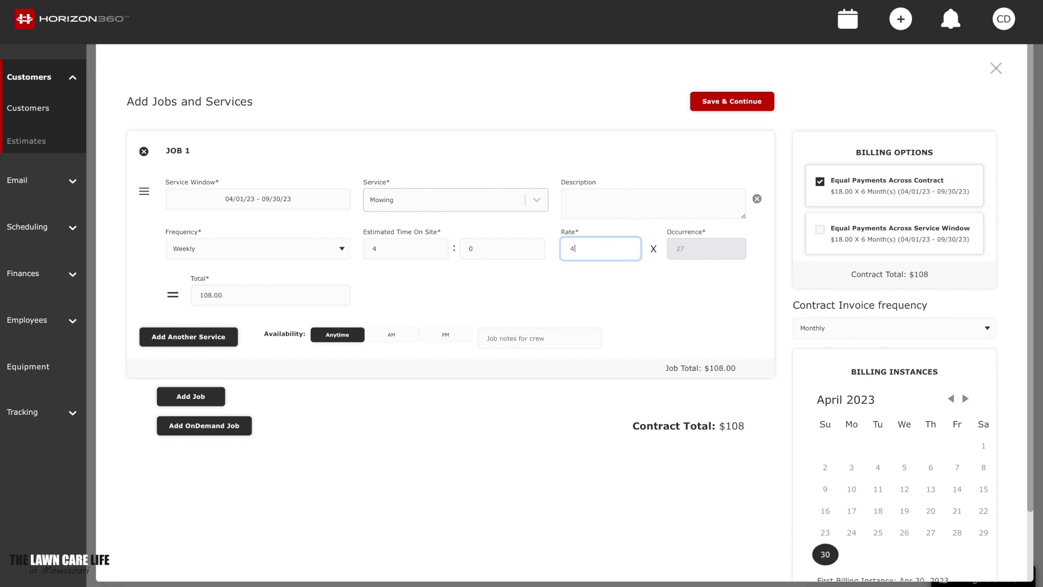
left_click(549, 281)
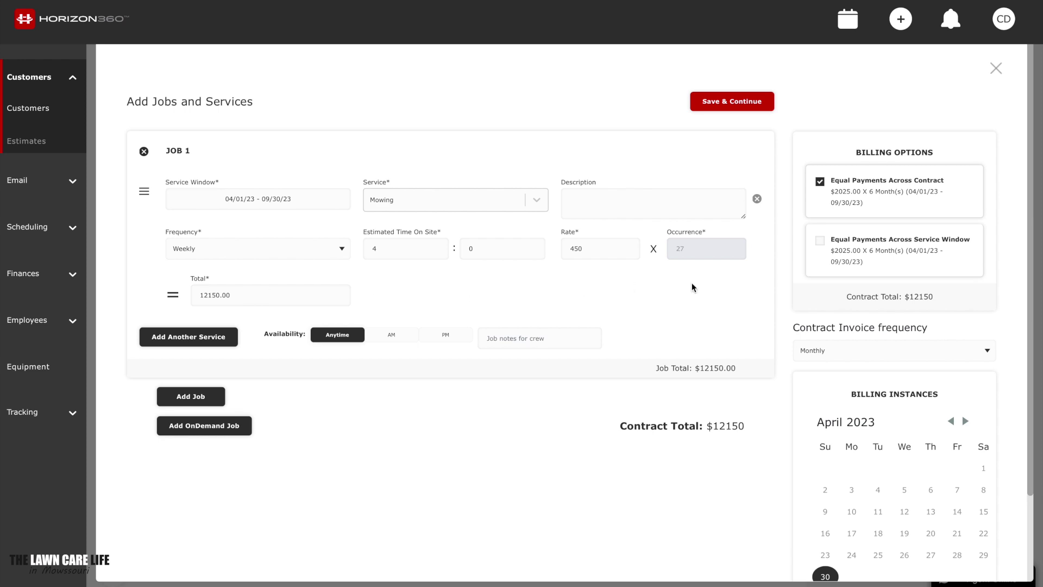
scroll(692, 283, "down", 1)
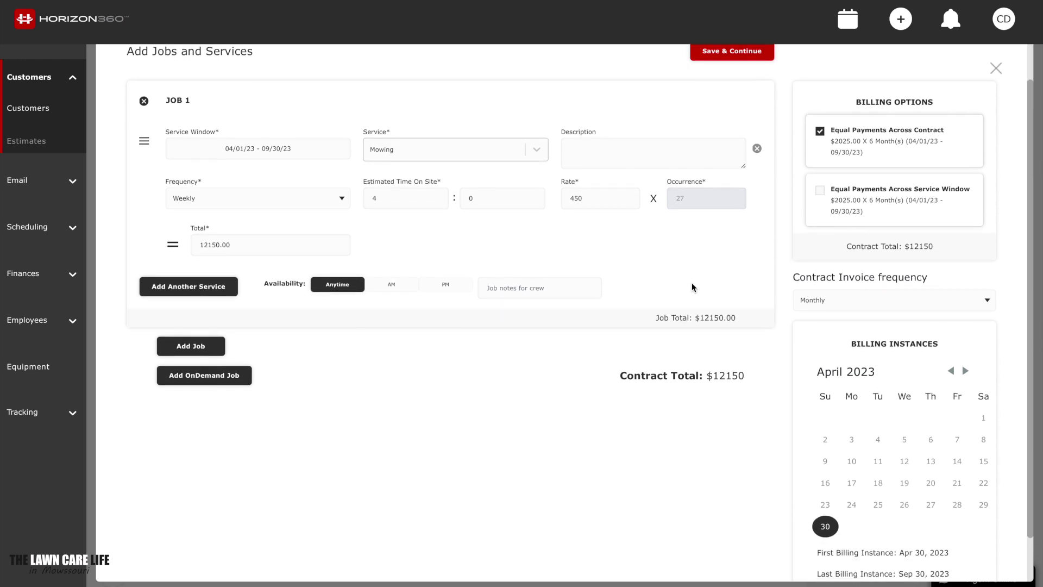
scroll(692, 283, "down", 1)
scroll(692, 284, "up", 1)
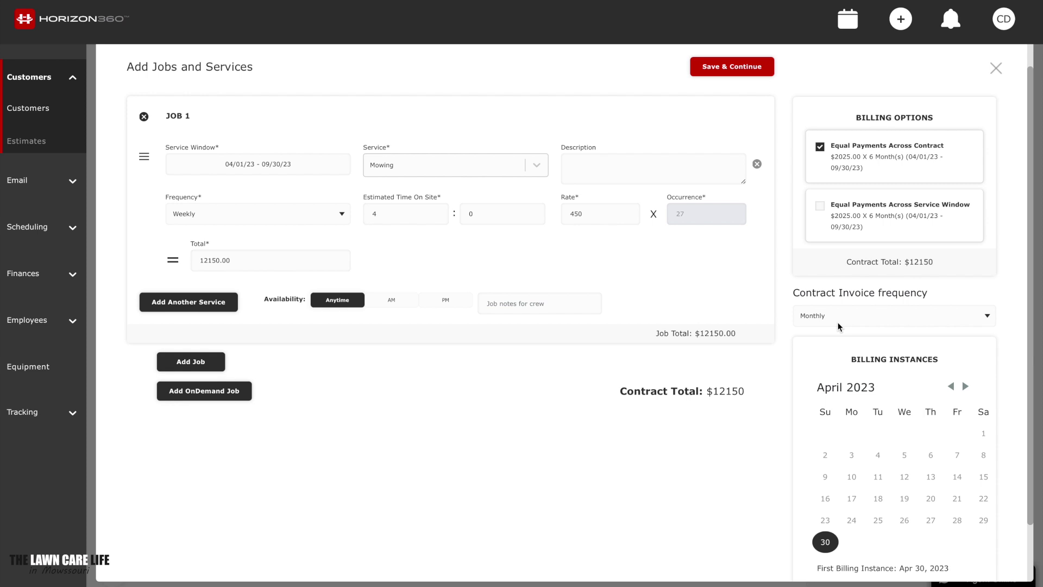
scroll(794, 288, "down", 2)
scroll(794, 289, "up", 3)
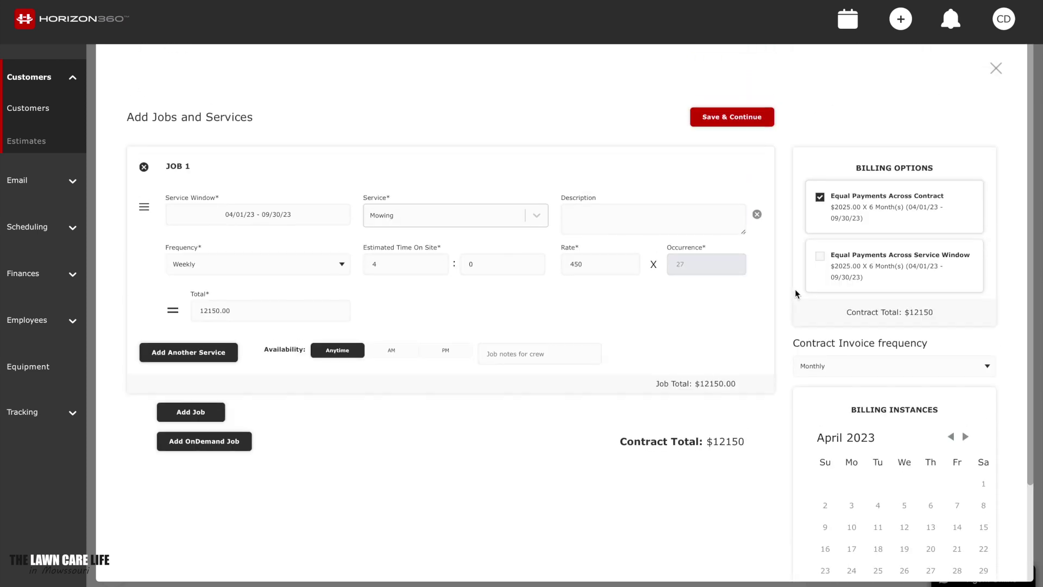
left_click(743, 103)
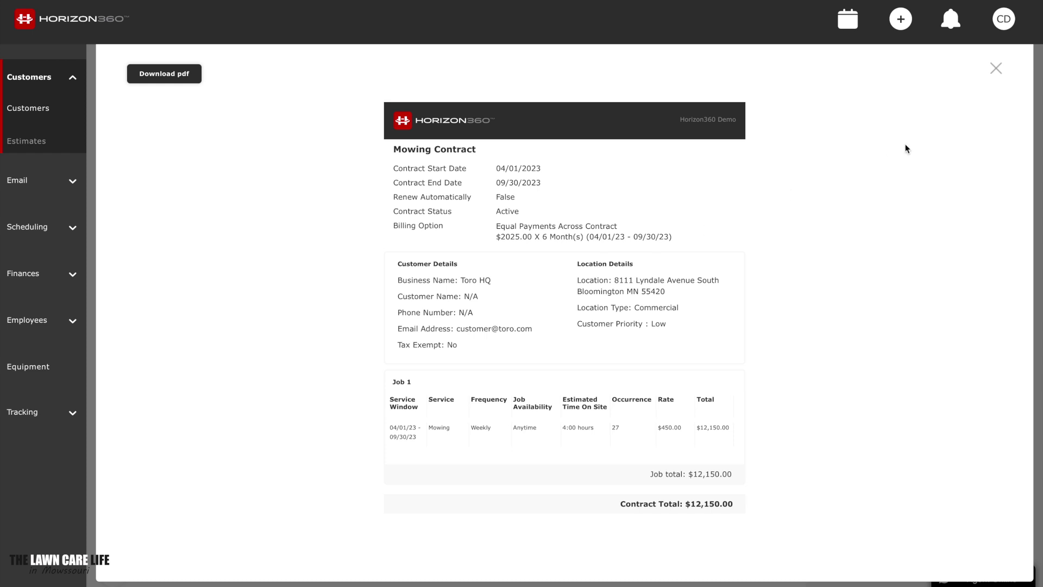
- Close the saved Mowing Contract preview
left_click(995, 70)
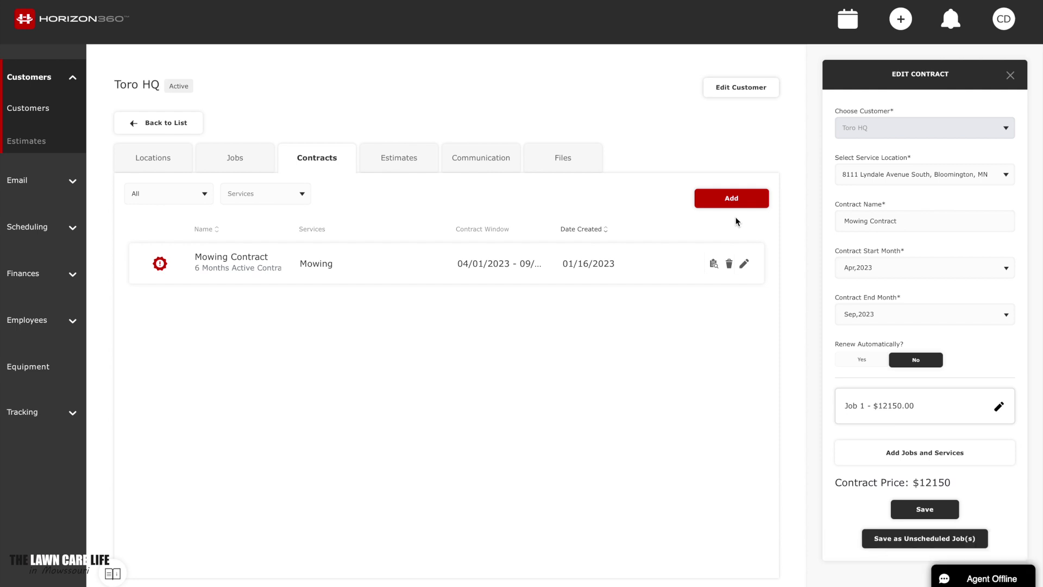
- Start a new Toro HQ job for Trimming & Pruning priced at 650
left_click(241, 160)
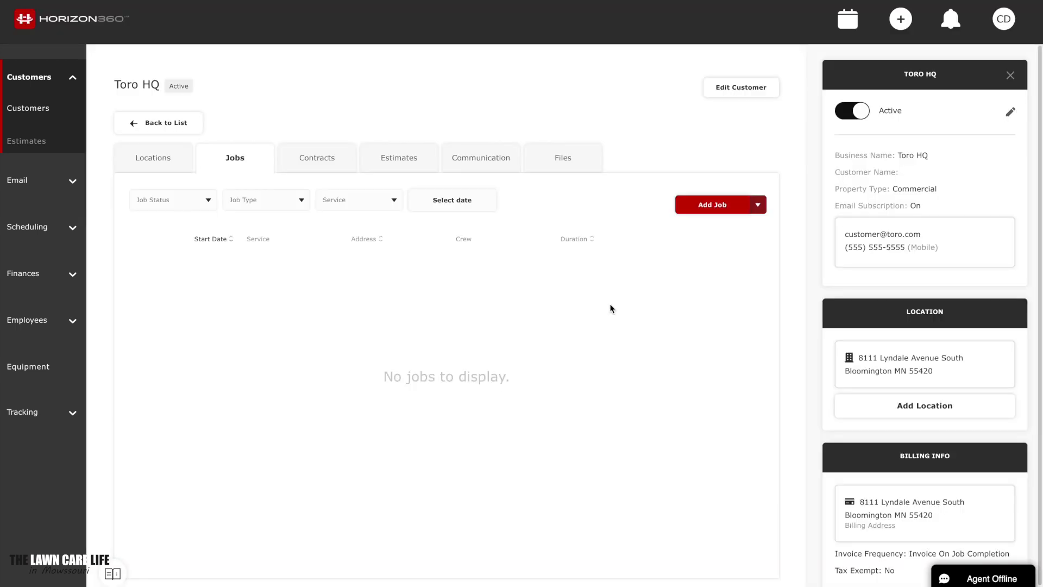
left_click(711, 206)
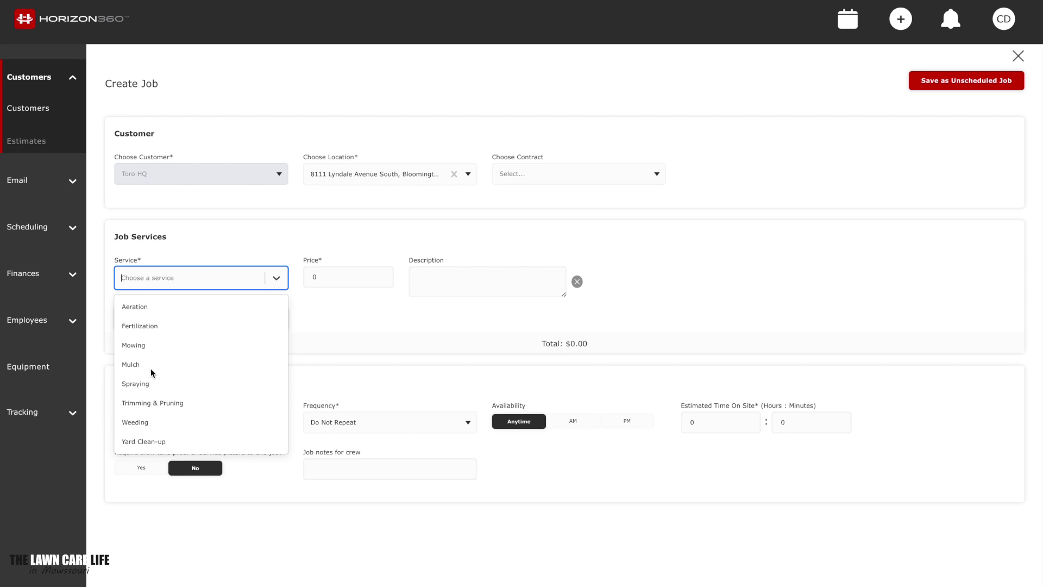
left_click(157, 406)
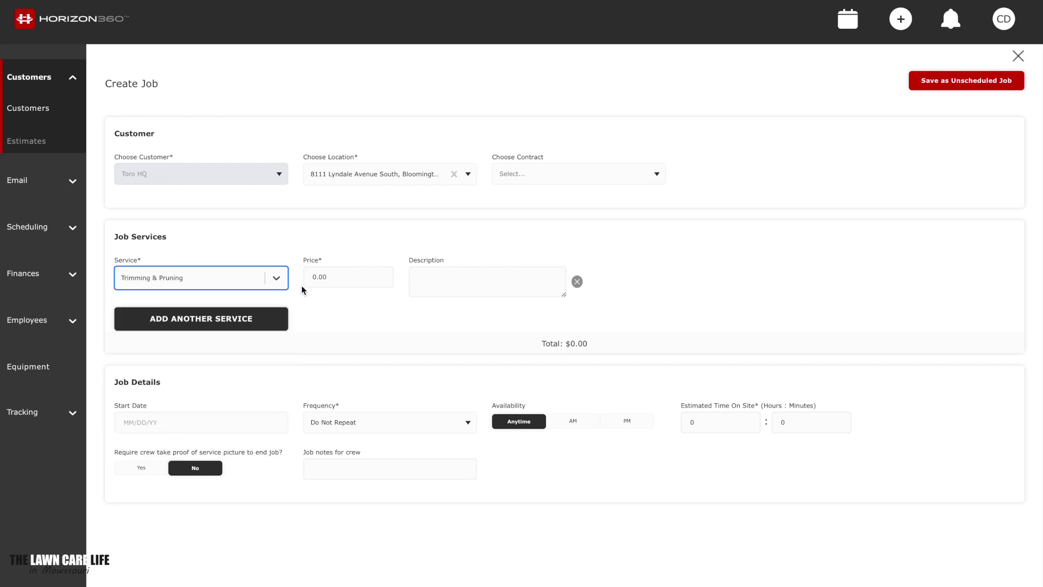
left_click(321, 274)
type("650")
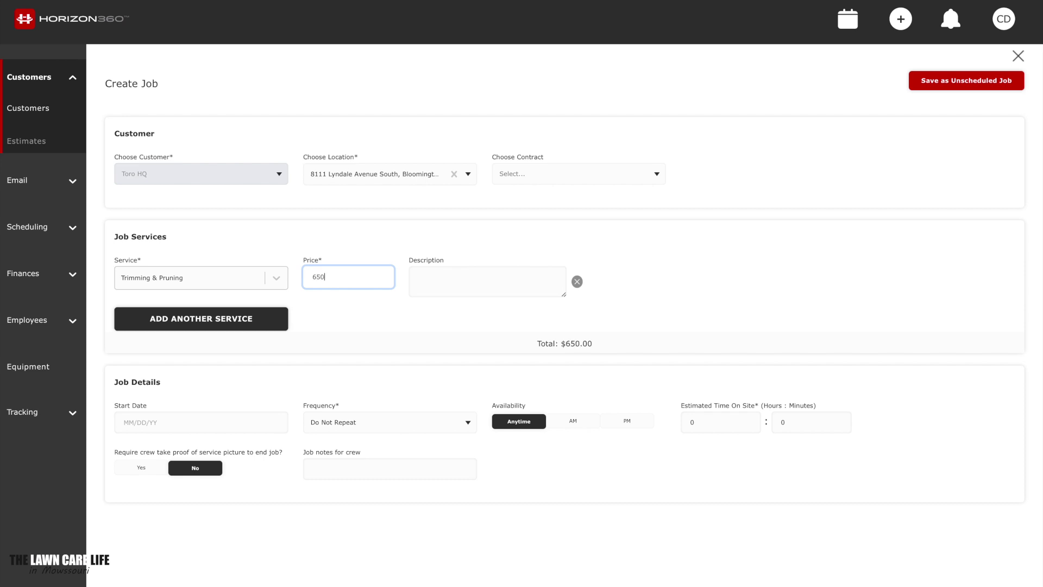
left_click(328, 313)
- Set the job to start 04/30/23 and repeat every four weeks
left_click(243, 425)
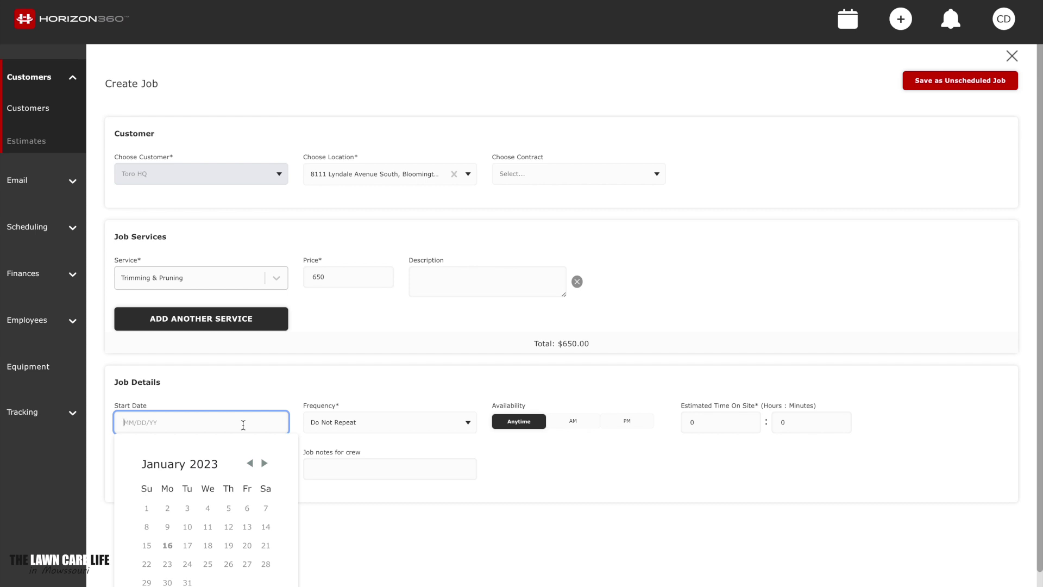
left_click(264, 463)
left_click(265, 463)
left_click(264, 463)
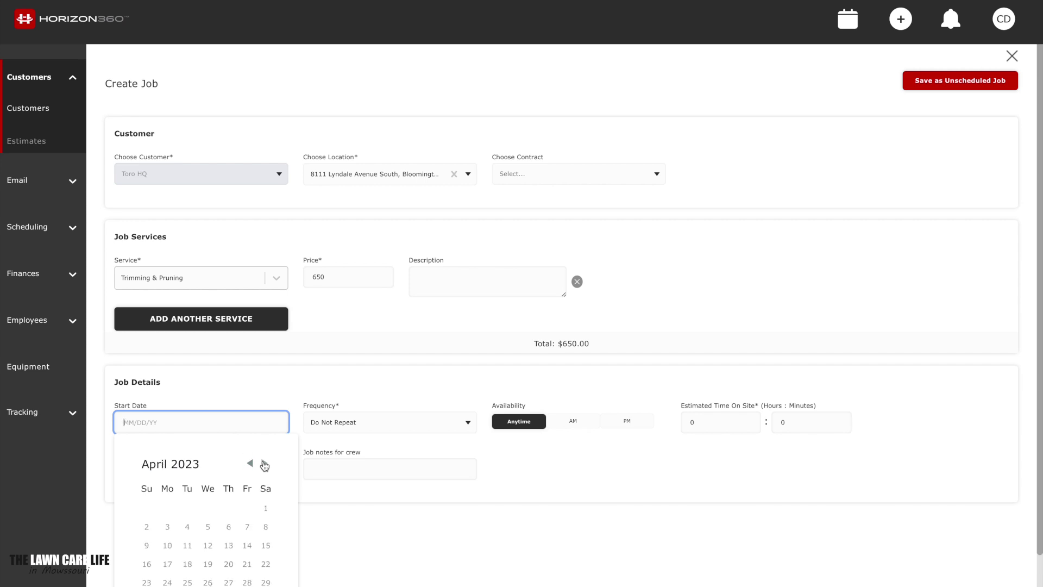
scroll(264, 465, "down", 1)
left_click(150, 565)
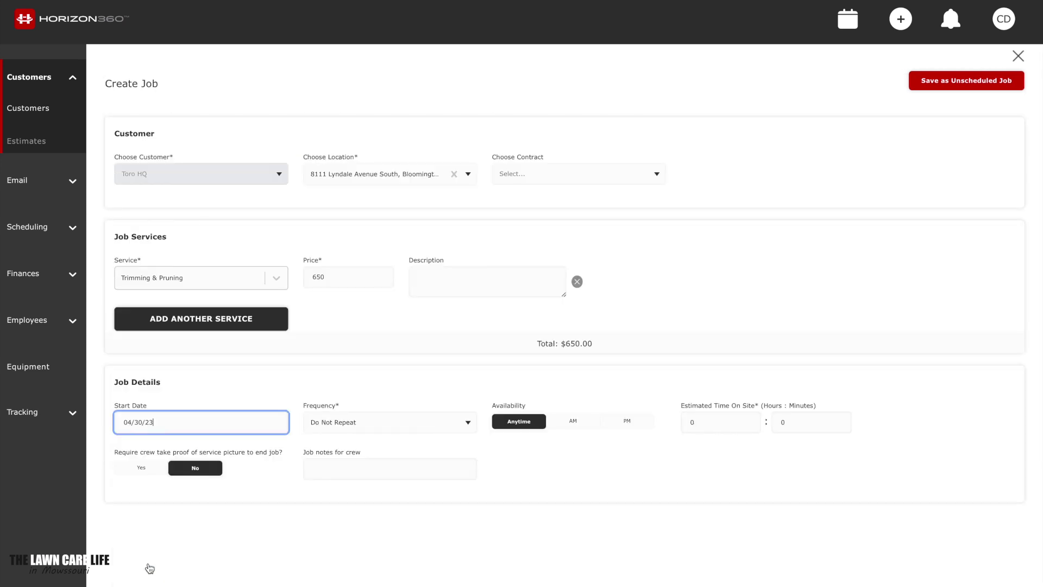
left_click(366, 424)
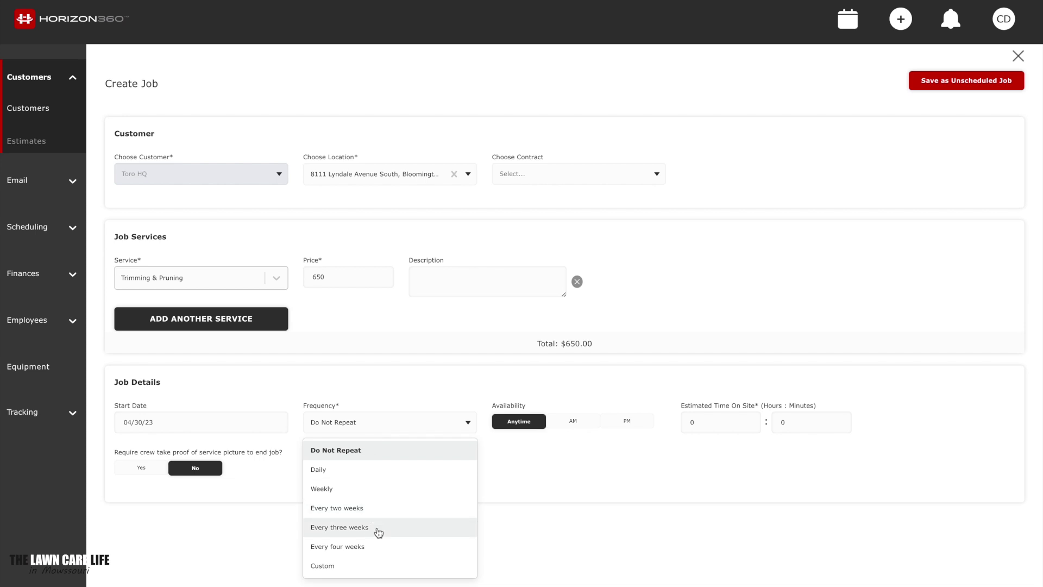
left_click(375, 550)
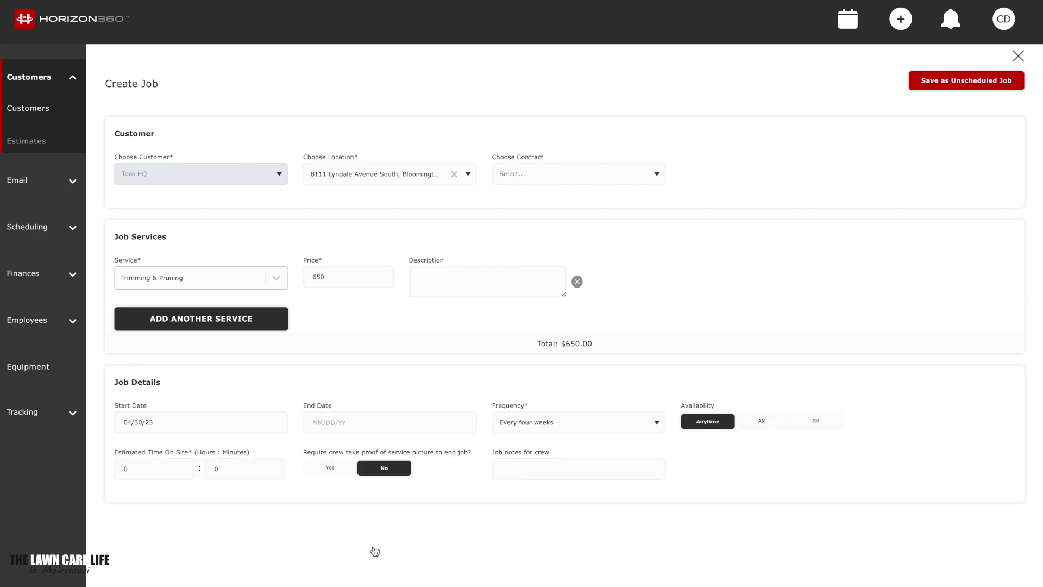
- Set the job's end date to 09/30/23
left_click(463, 424)
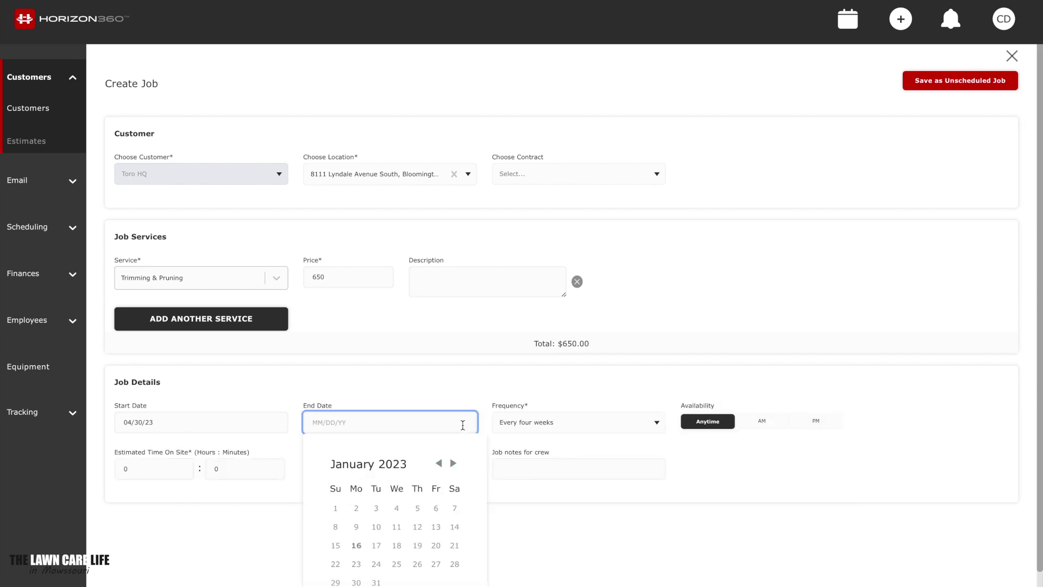
left_click(454, 465)
left_click(454, 465)
left_click(453, 465)
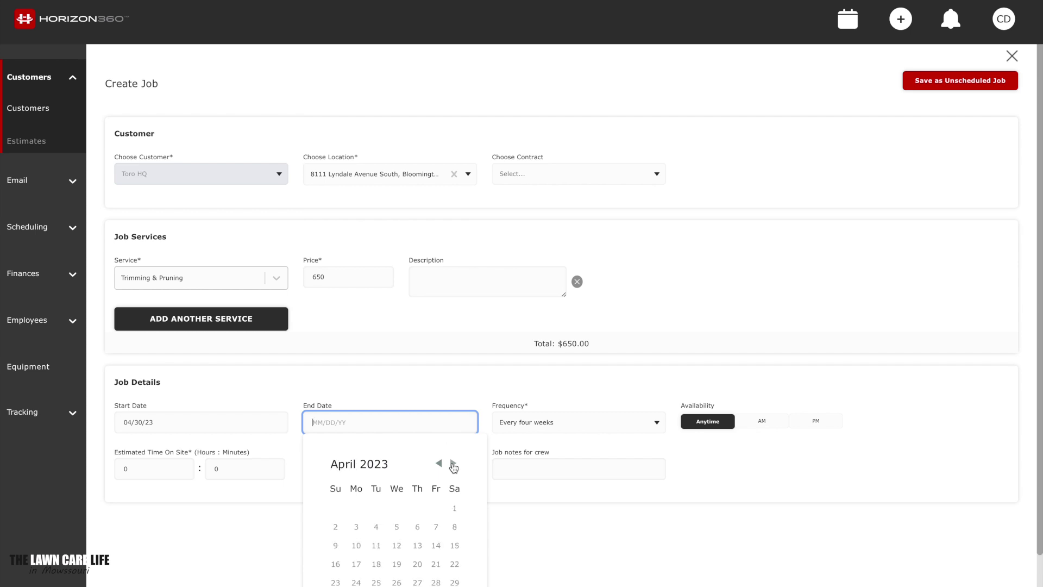
left_click(454, 465)
left_click(453, 465)
left_click(453, 465)
left_click(454, 464)
left_click(454, 465)
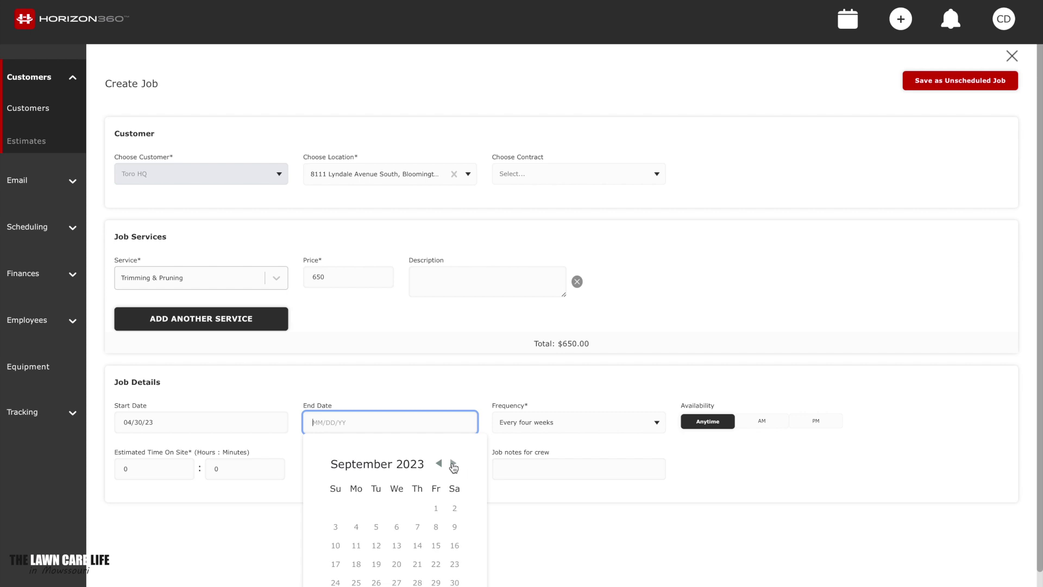
scroll(454, 467, "down", 1)
left_click(455, 560)
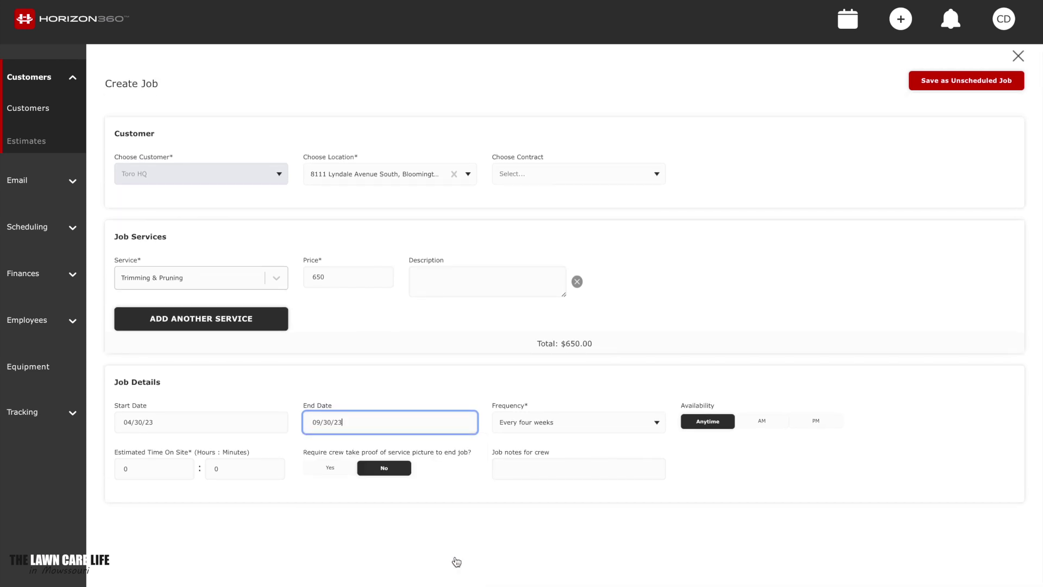
- Enter 5 hours on site and save the job as unscheduled
left_click(169, 469)
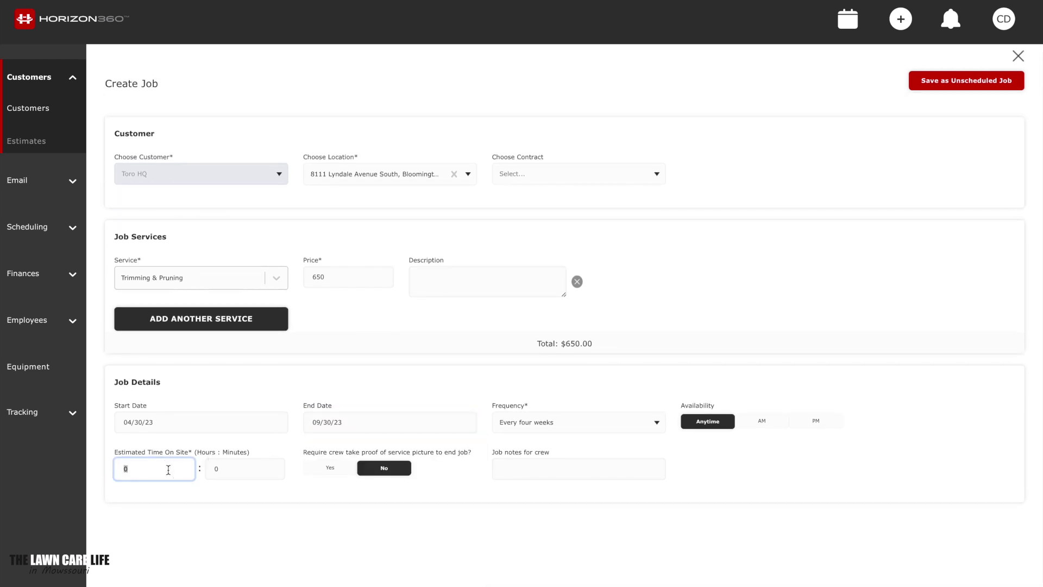
left_click(197, 523)
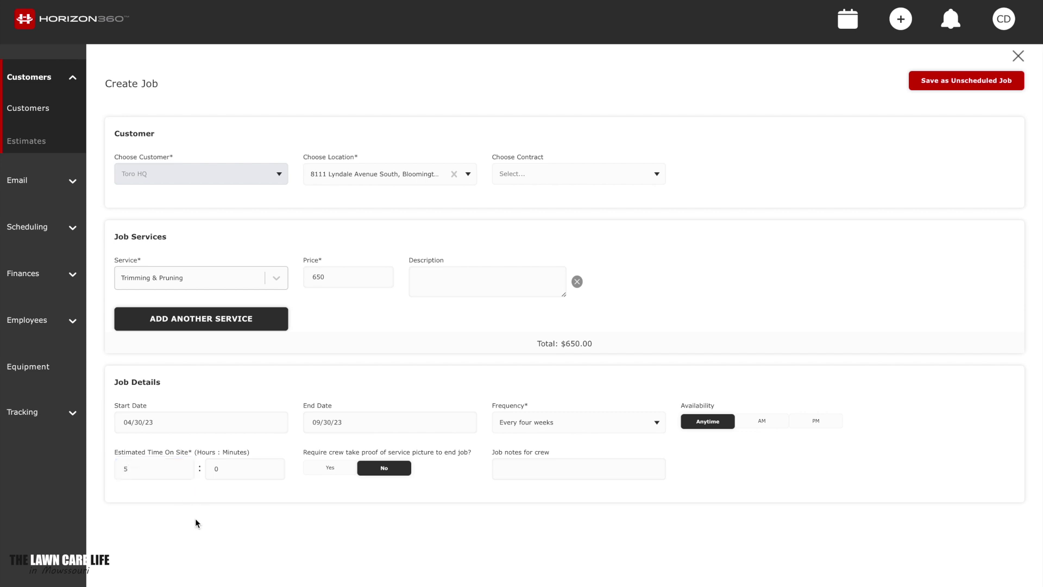
left_click(986, 81)
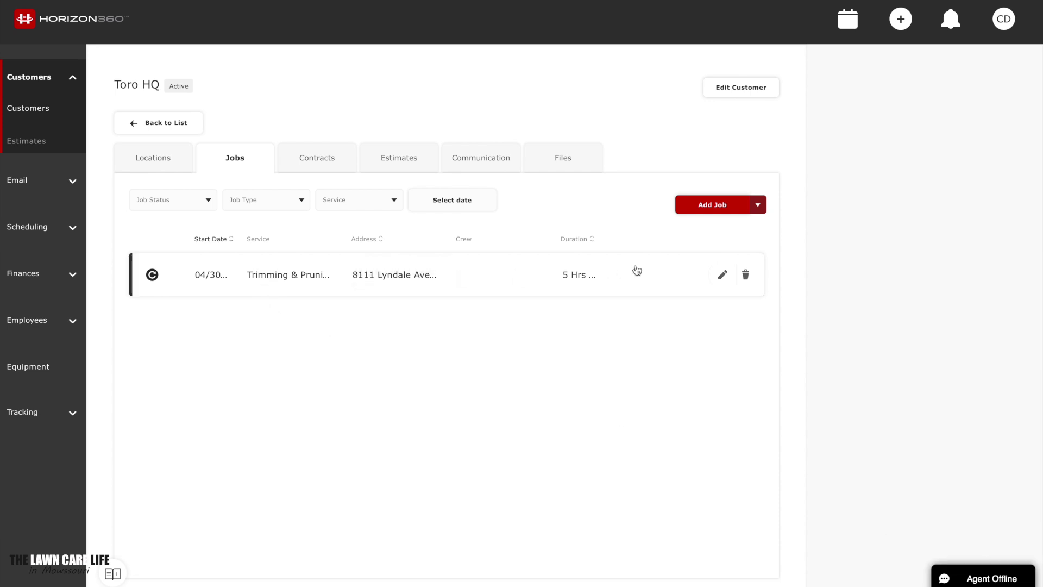
- Open Toro HQ's estimates list and start a new estimate
left_click(401, 163)
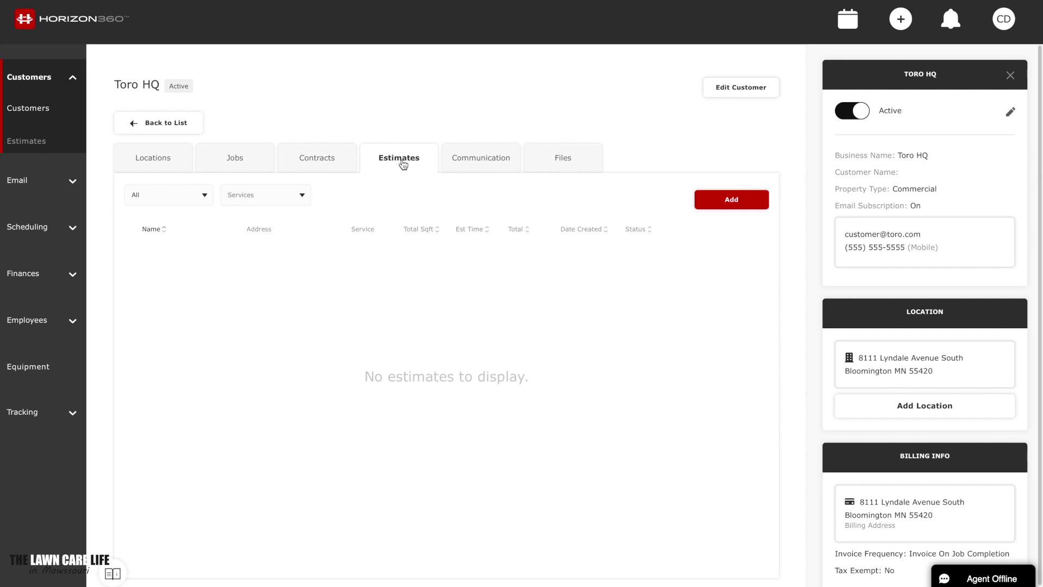
left_click(748, 202)
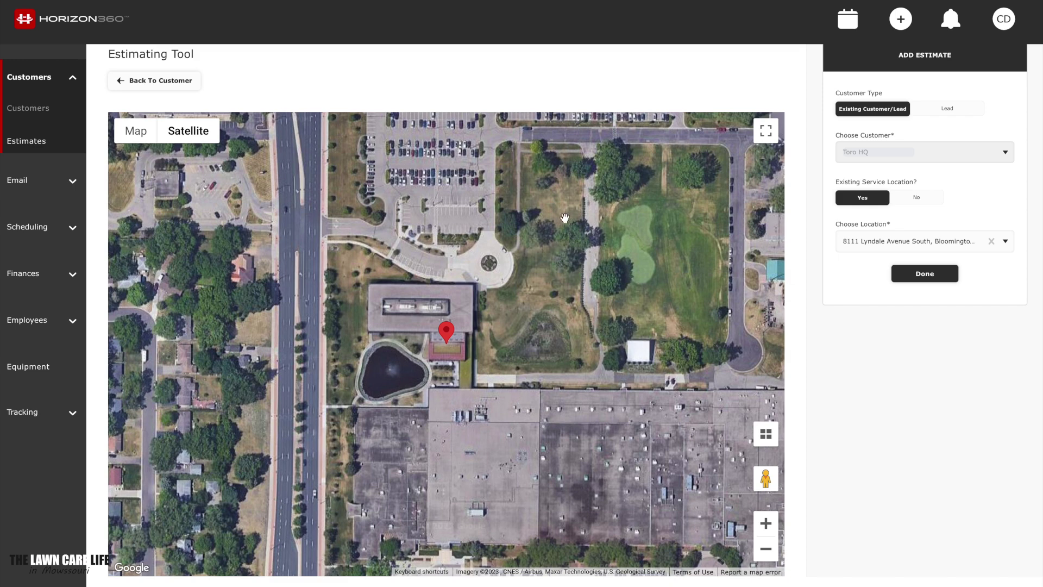
- Frame the parking lot on the satellite map and confirm Toro HQ's customer and location
left_click_drag(625, 200, 619, 309)
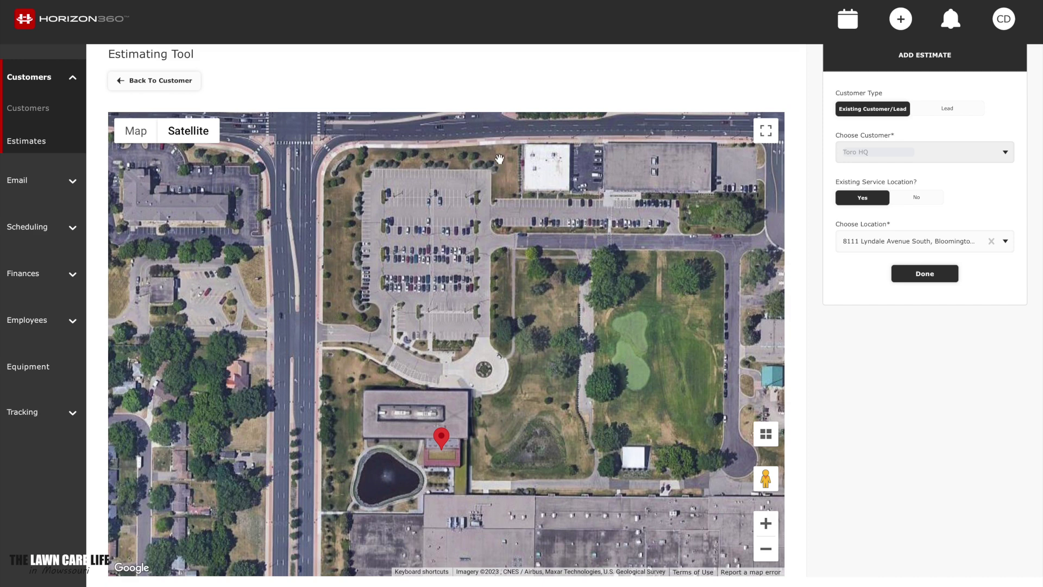
left_click_drag(506, 185, 519, 209)
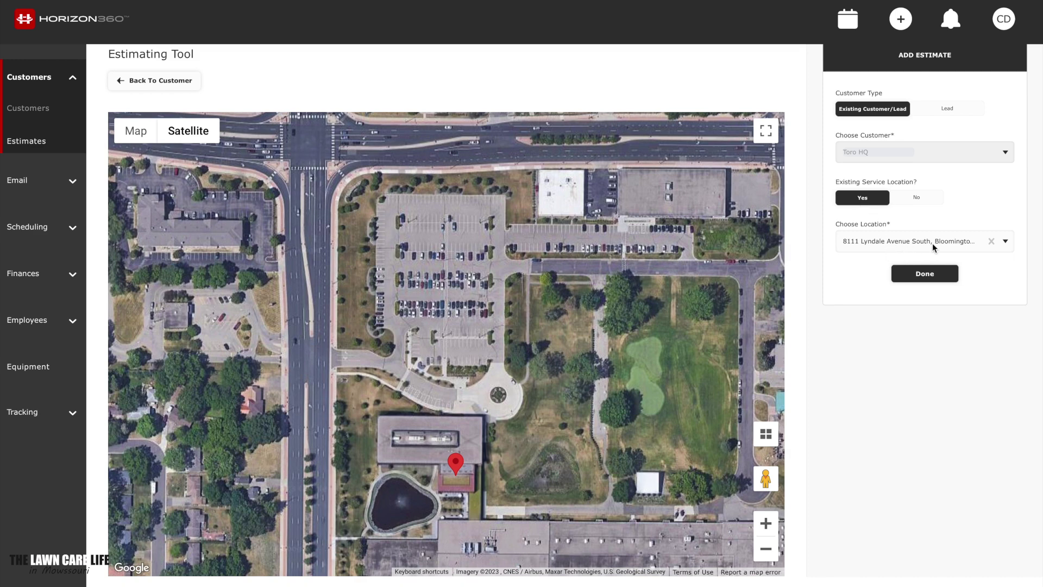
left_click(926, 272)
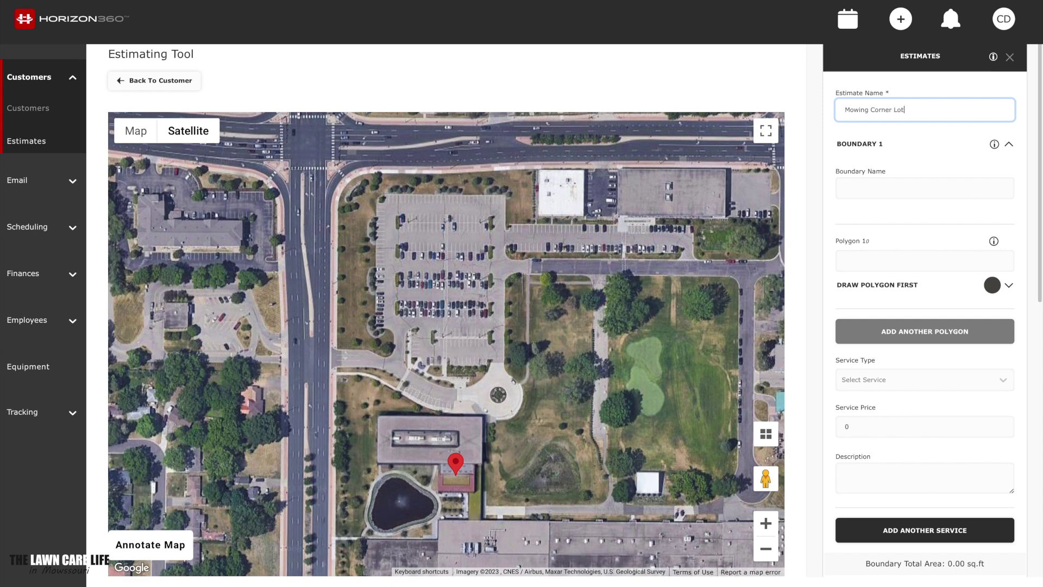
- Name the boundary and its polygon 'Mowing' and place the first corner on the map
left_click(899, 186)
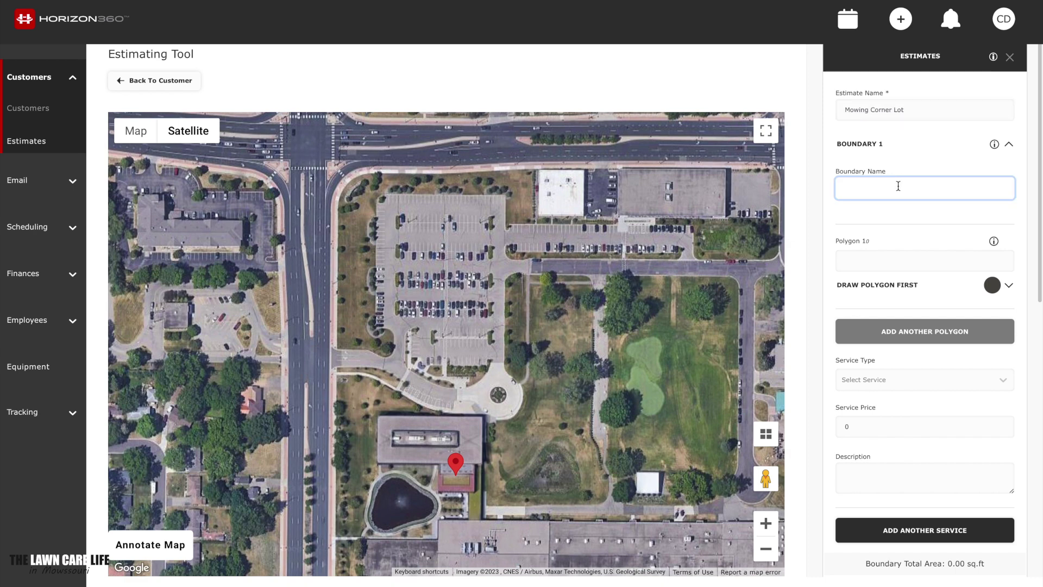
type("Mowing")
key("Tab")
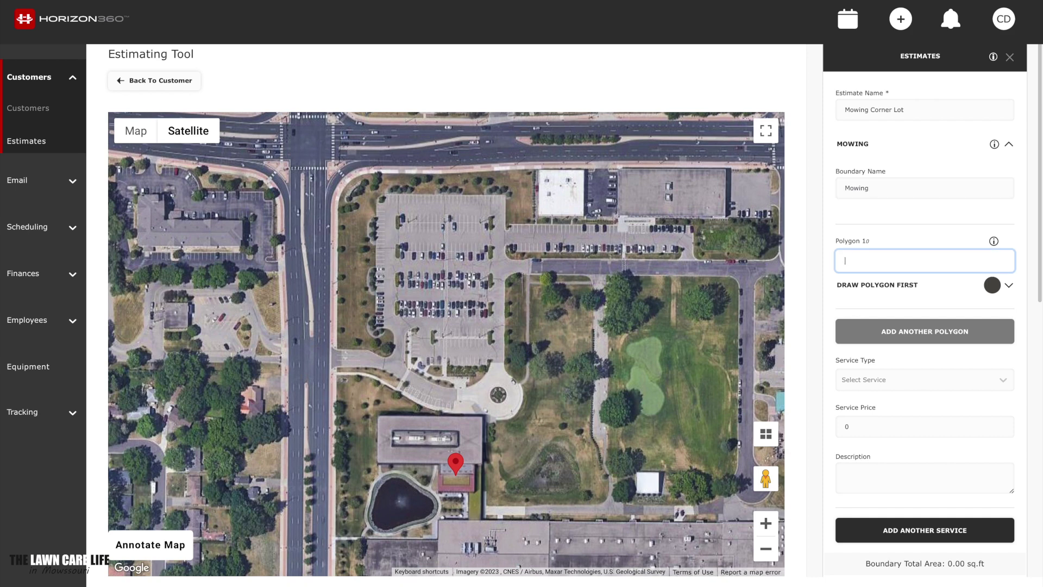
type("Mowing")
left_click(898, 236)
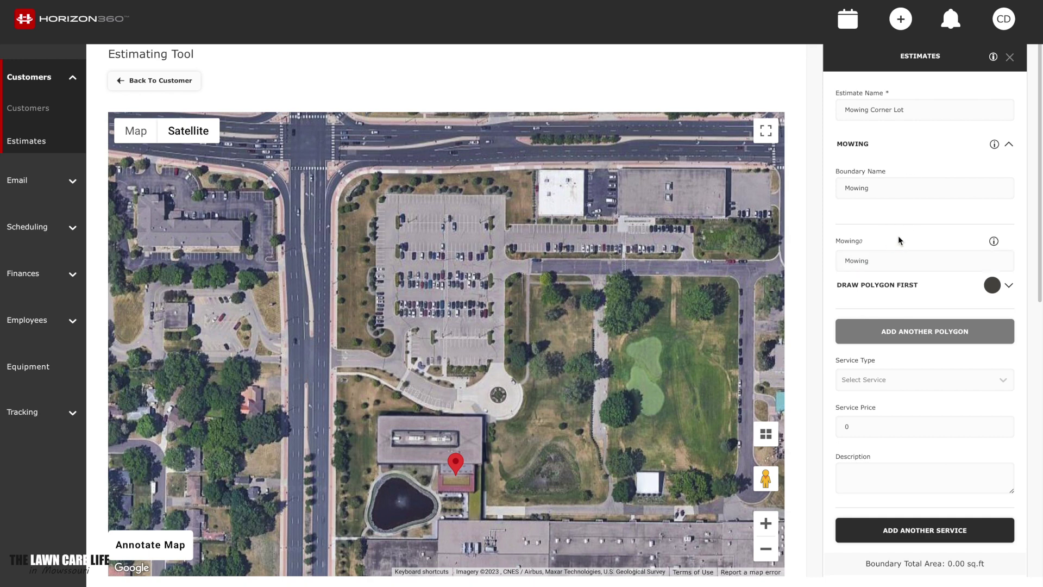
scroll(898, 236, "down", 1)
scroll(898, 236, "down", 1)
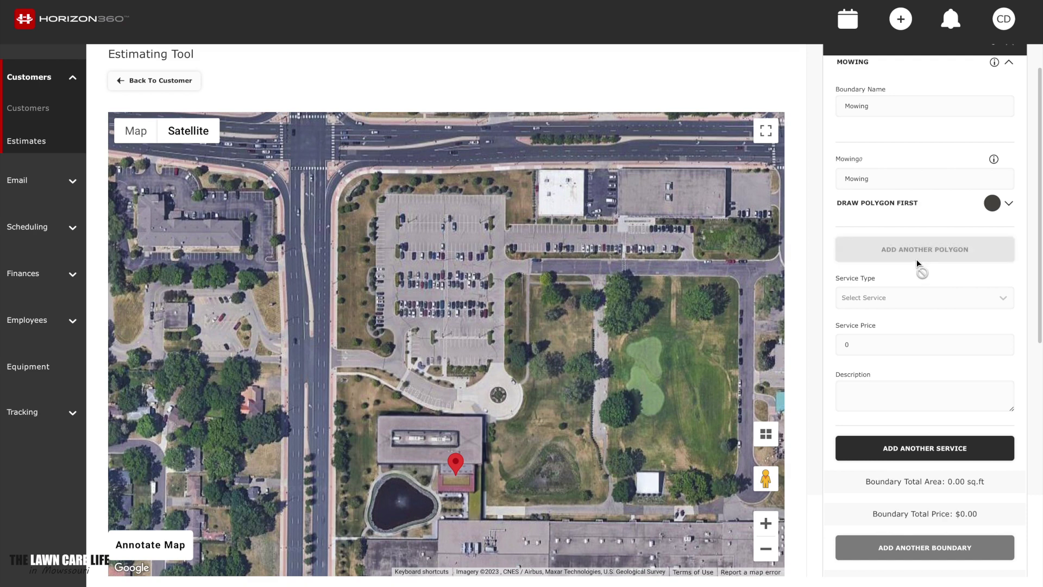
left_click(535, 167)
- Trace the grass strip west and north of the lot and close the 61,272.82 sq.ft polygon
left_click(536, 221)
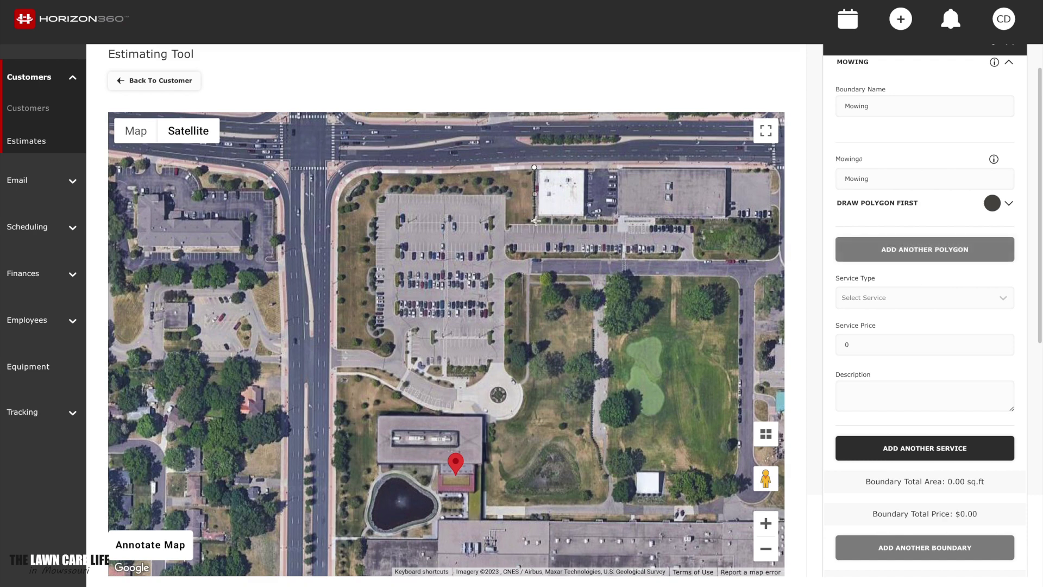
left_click(507, 222)
left_click(507, 196)
left_click(378, 196)
left_click(376, 326)
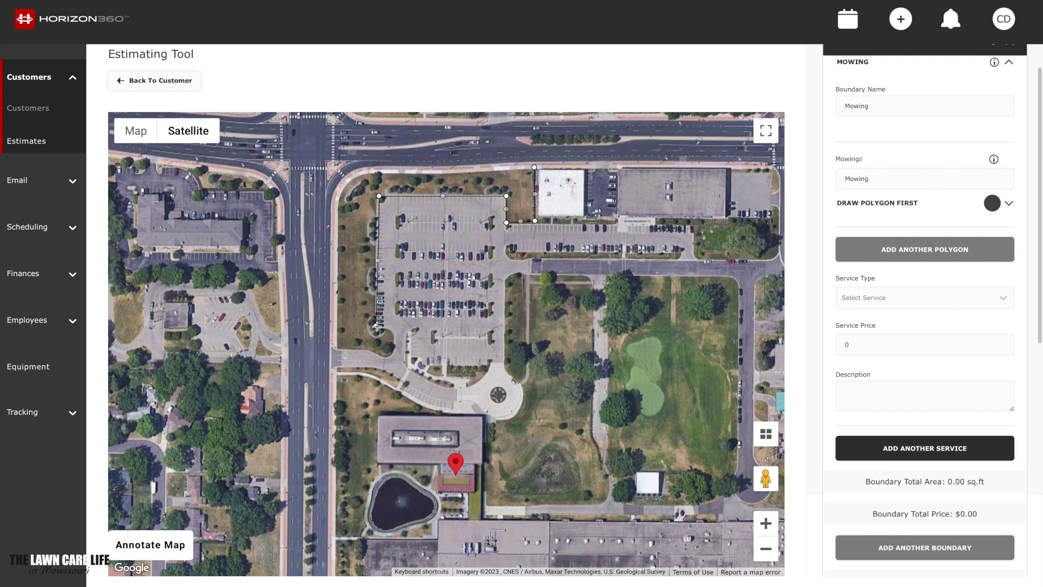
left_click(391, 337)
left_click(392, 356)
left_click(374, 352)
left_click(356, 348)
left_click(330, 347)
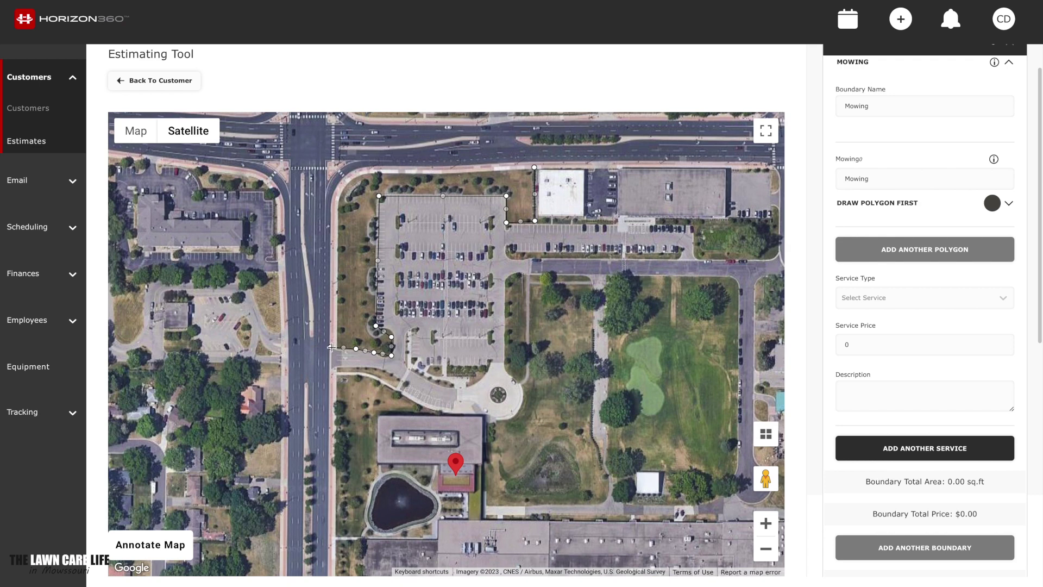
left_click(340, 201)
left_click(383, 171)
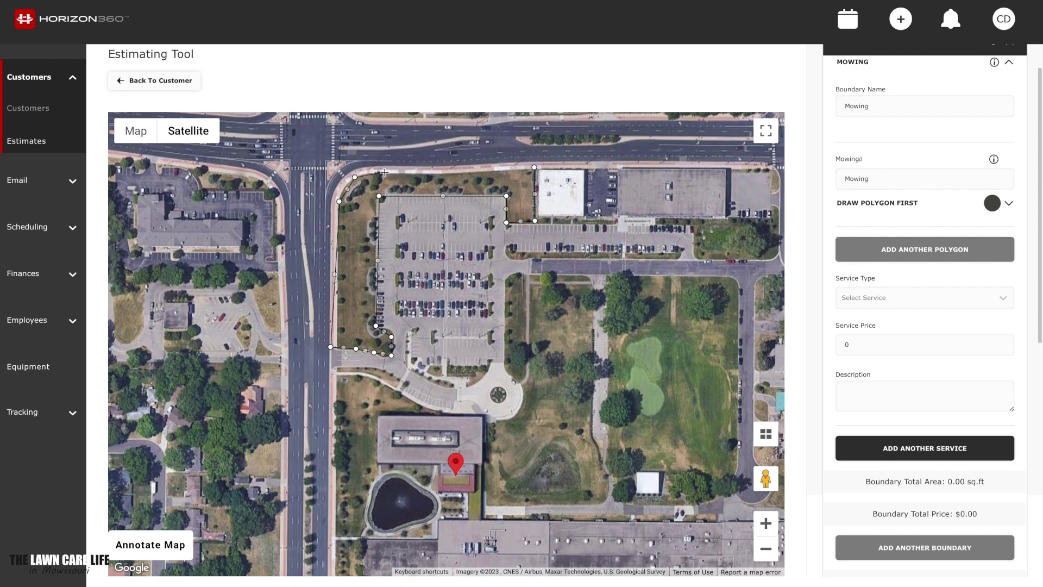
left_click(534, 168)
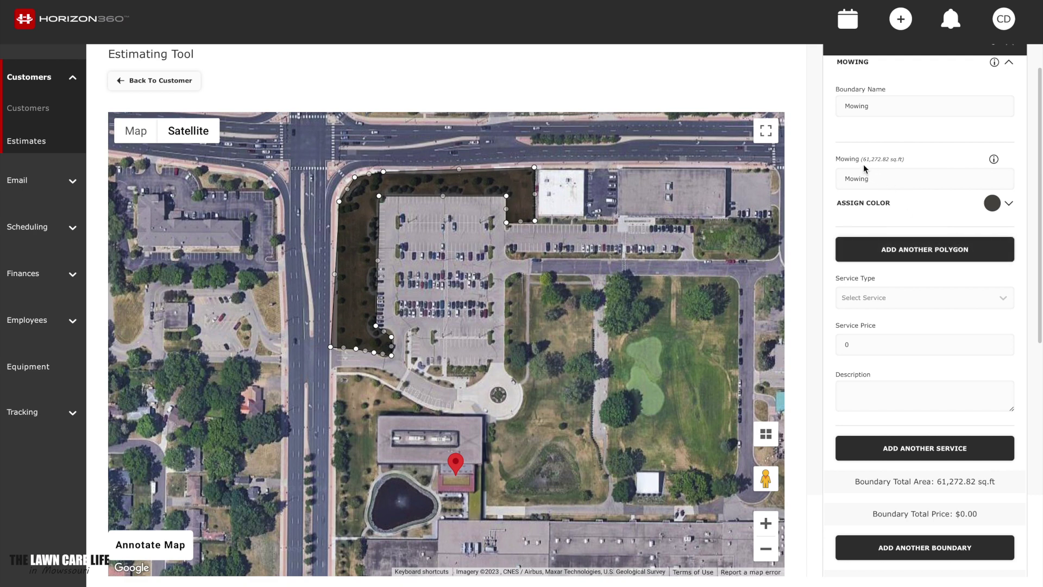
- Assign Mowing as the boundary's service and change its price from 450.00 to 85
left_click_drag(863, 159, 892, 159)
left_click(922, 162)
scroll(924, 311, "down", 2)
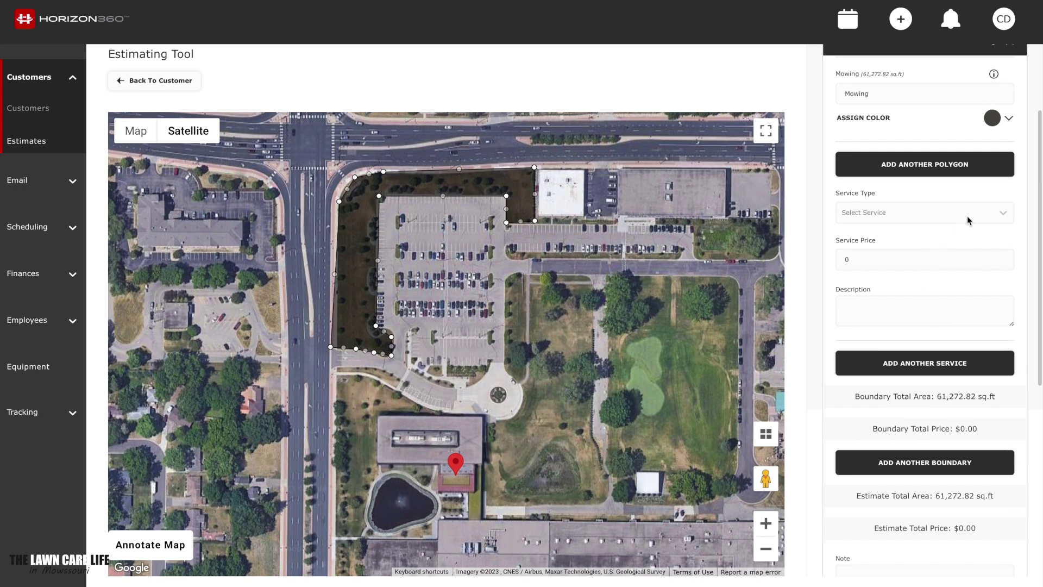
left_click(971, 214)
left_click(884, 282)
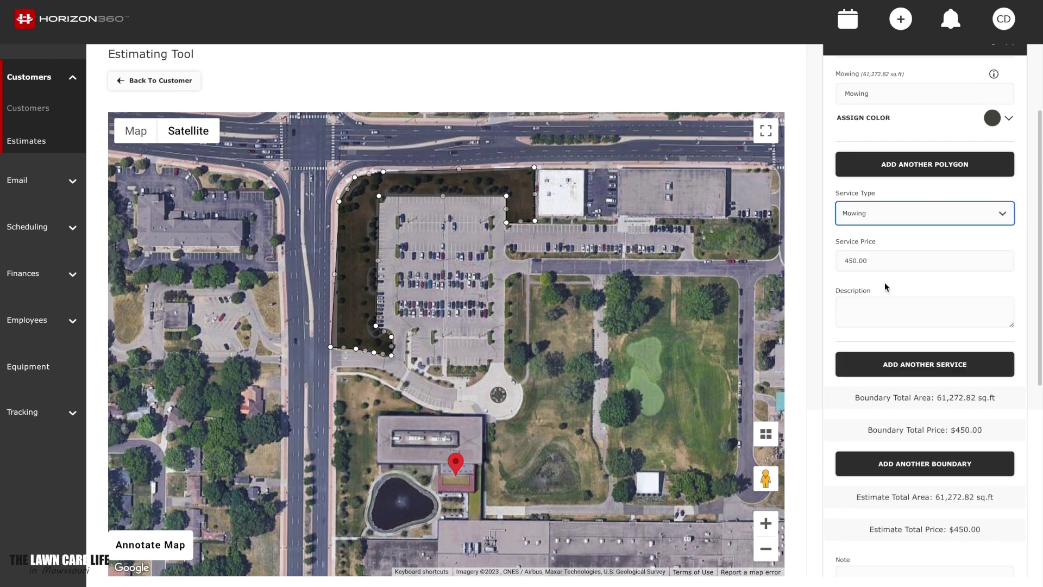
double_click(892, 262)
key("BackSpace")
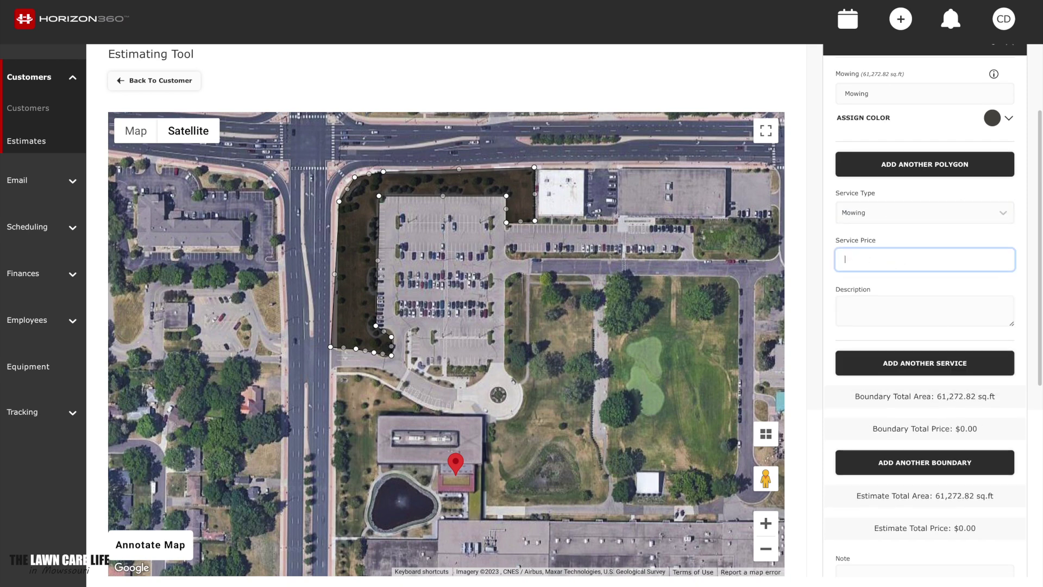
type("85")
left_click(833, 288)
- Enter a $20 hourly wage and 20 minutes on site, then save the estimate
scroll(832, 287, "down", 2)
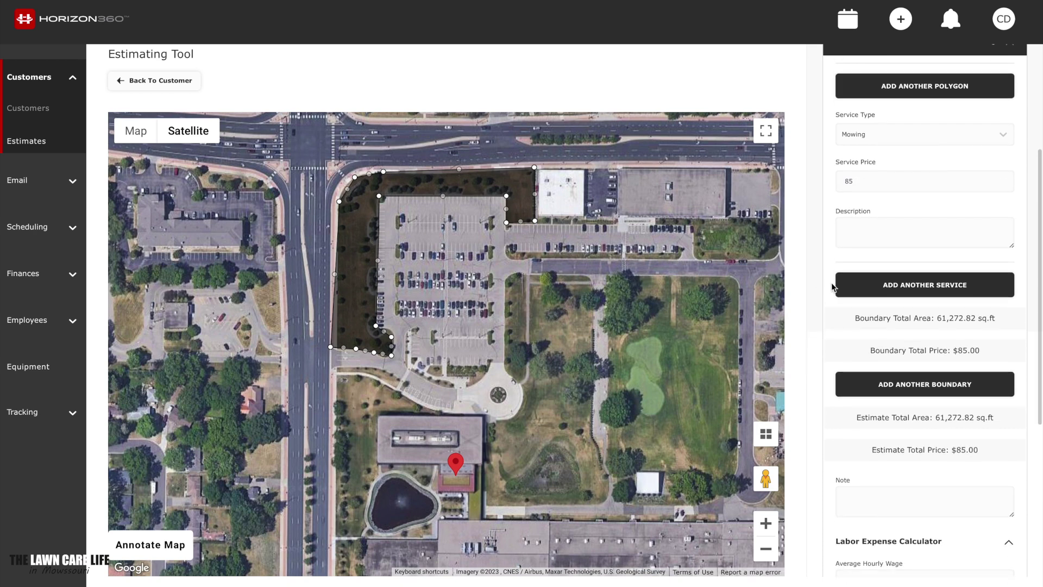
scroll(833, 287, "down", 1)
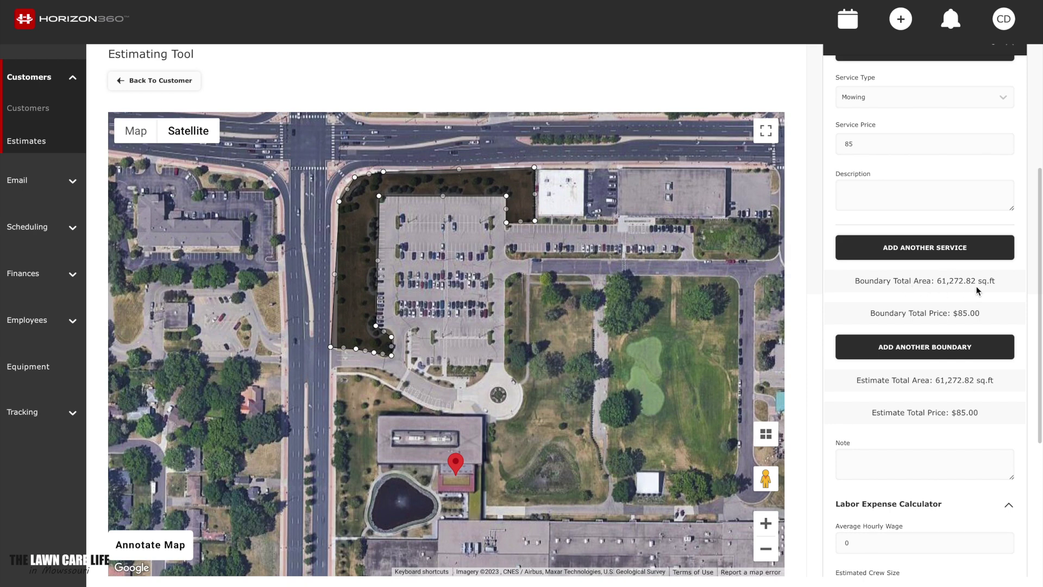
scroll(970, 315, "down", 5)
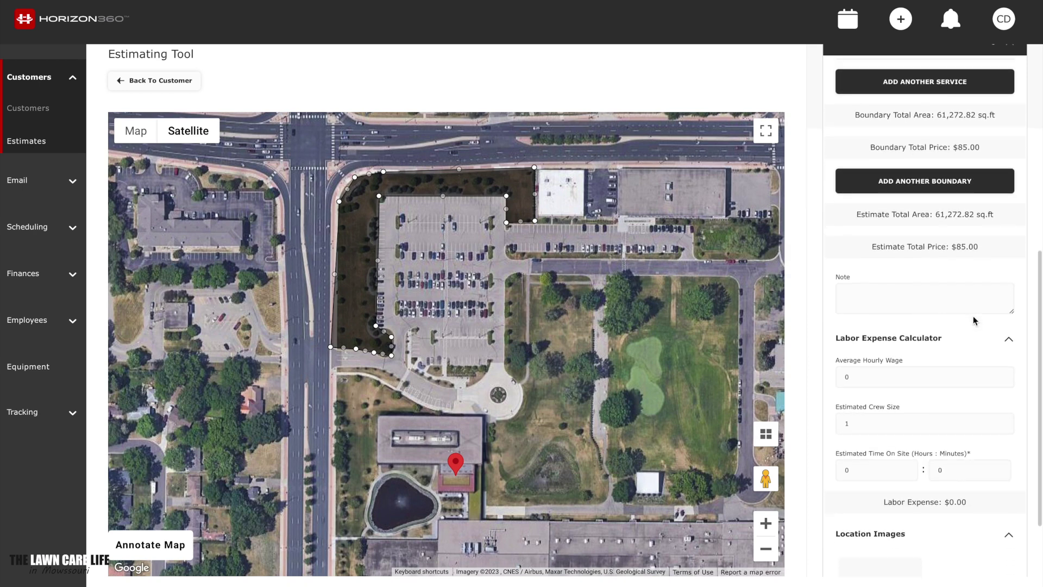
left_click(941, 296)
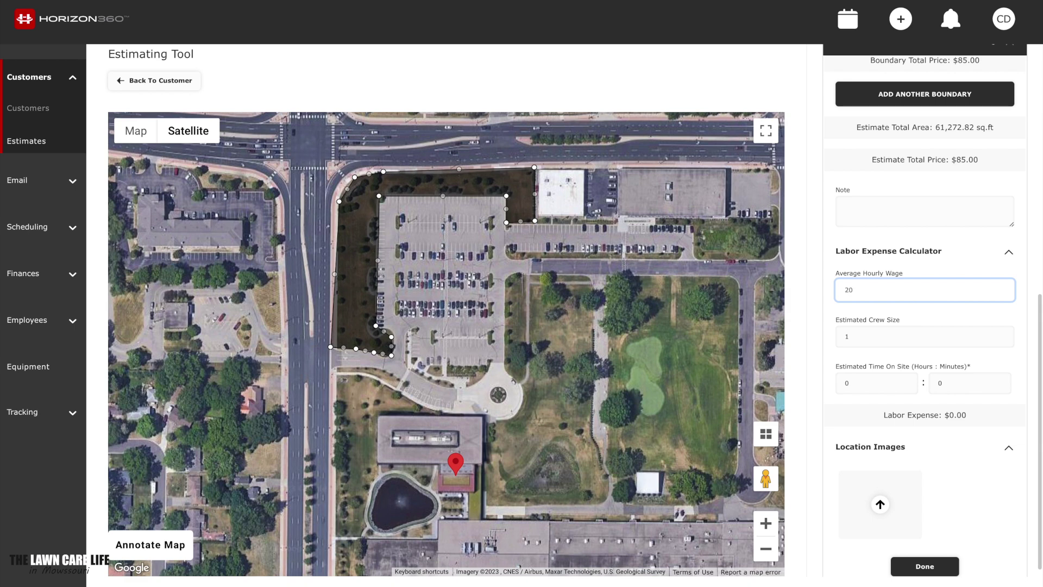
left_click(953, 383)
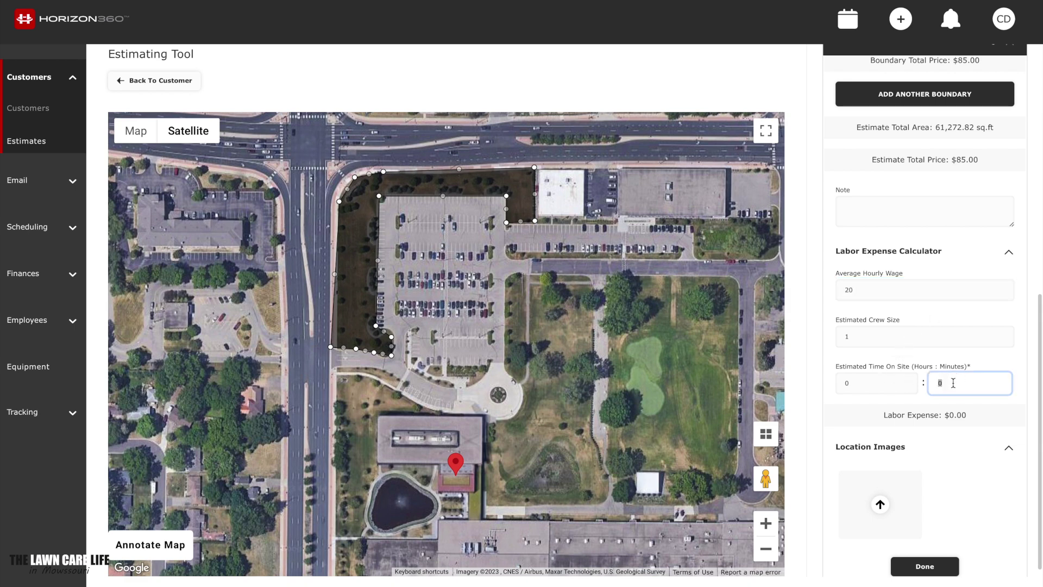
type("20")
left_click(829, 396)
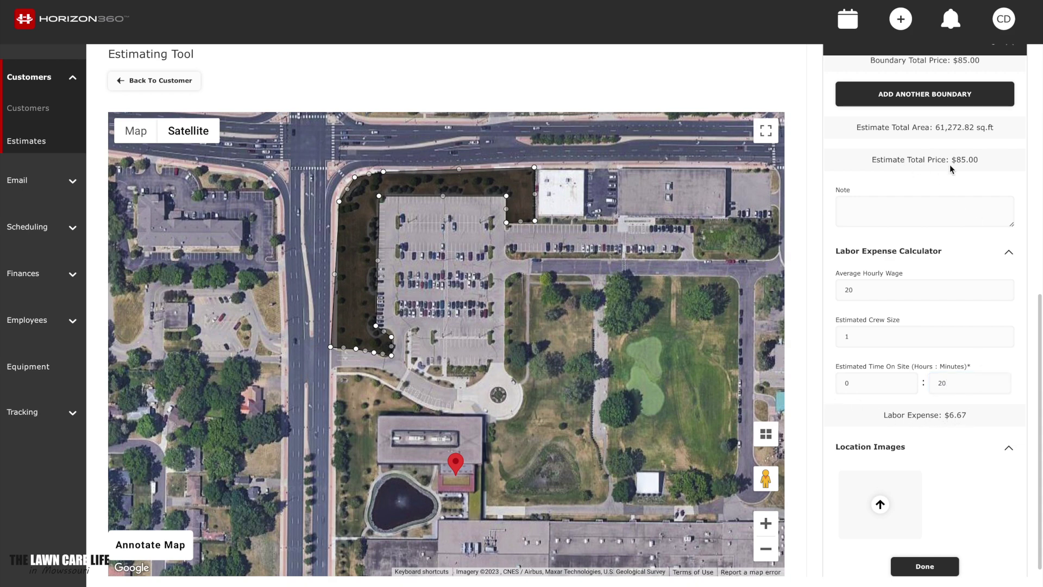
scroll(981, 461, "down", 1)
left_click(933, 554)
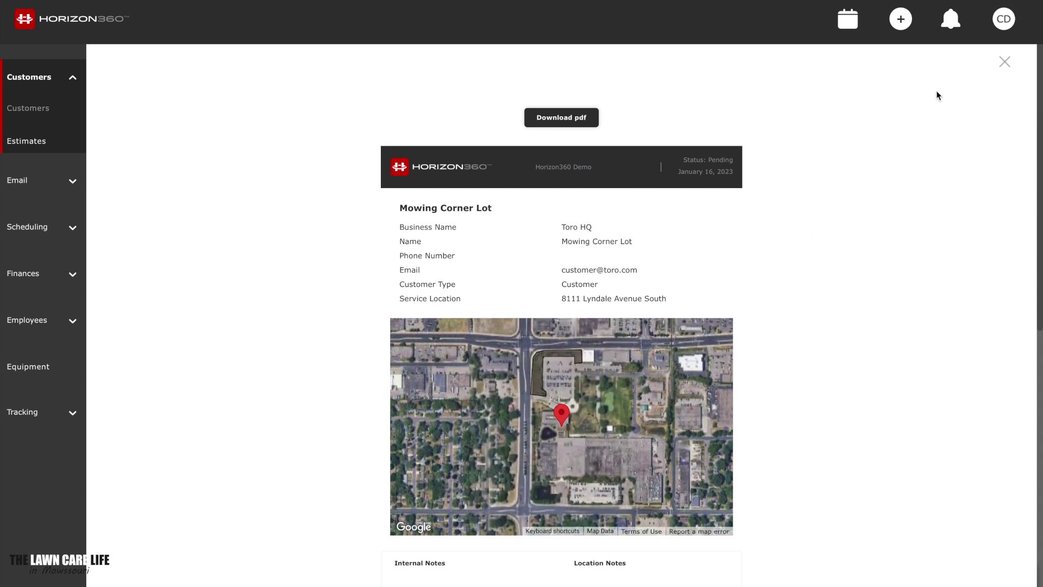
- Close the Mowing Corner Lot PDF preview to return to Toro HQ's estimates
left_click(1005, 61)
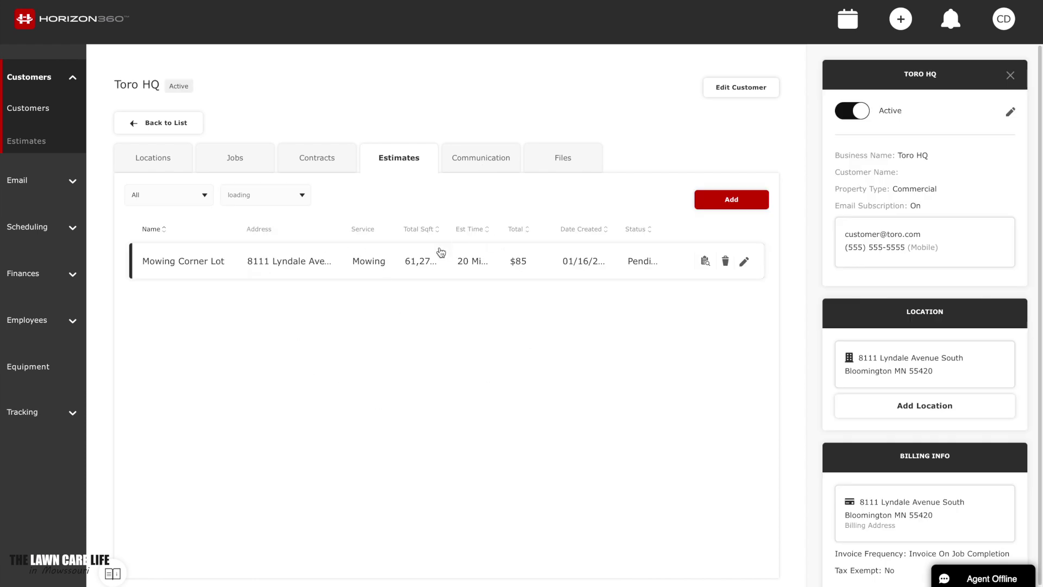
- View Toro HQ's email history, discard a new draft email, and return to the Customers list
left_click(480, 159)
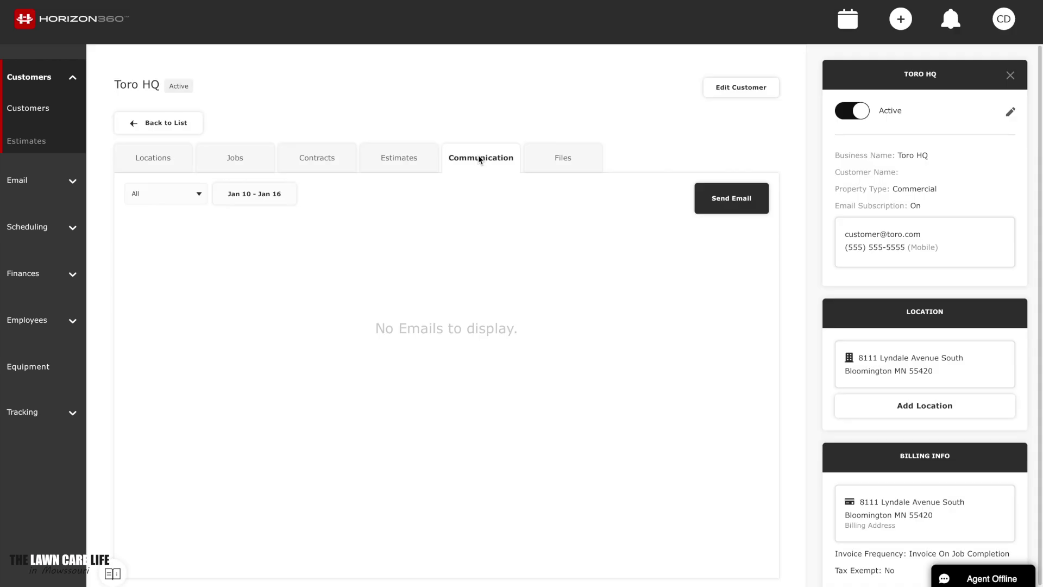
left_click(733, 199)
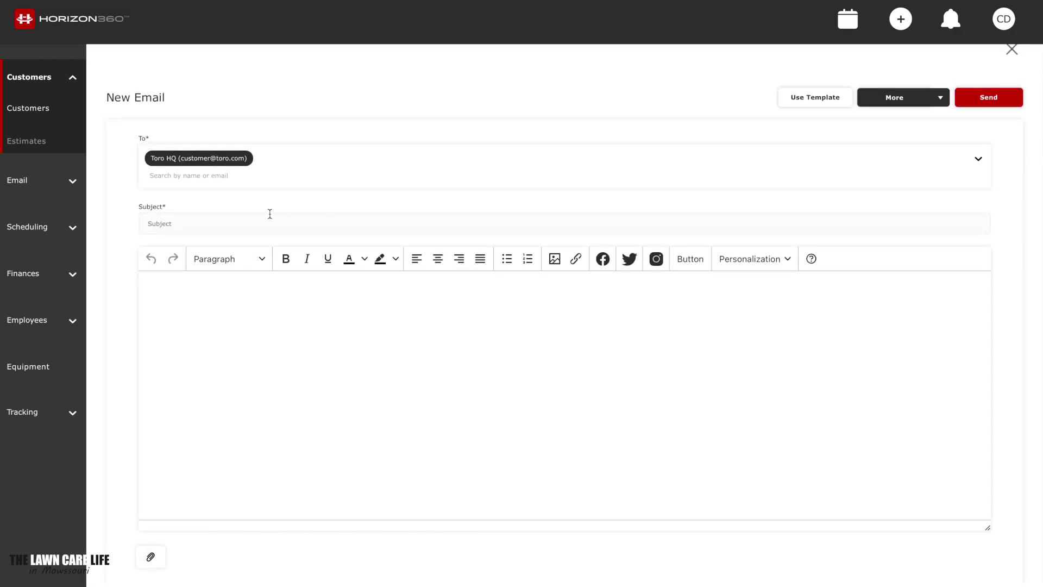
left_click(361, 337)
left_click(1011, 49)
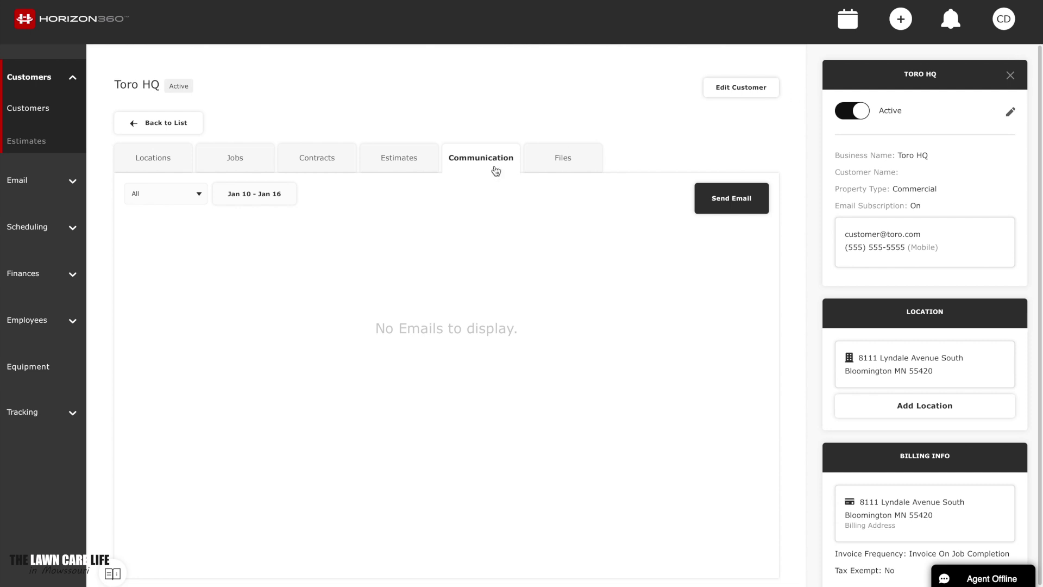
left_click(191, 123)
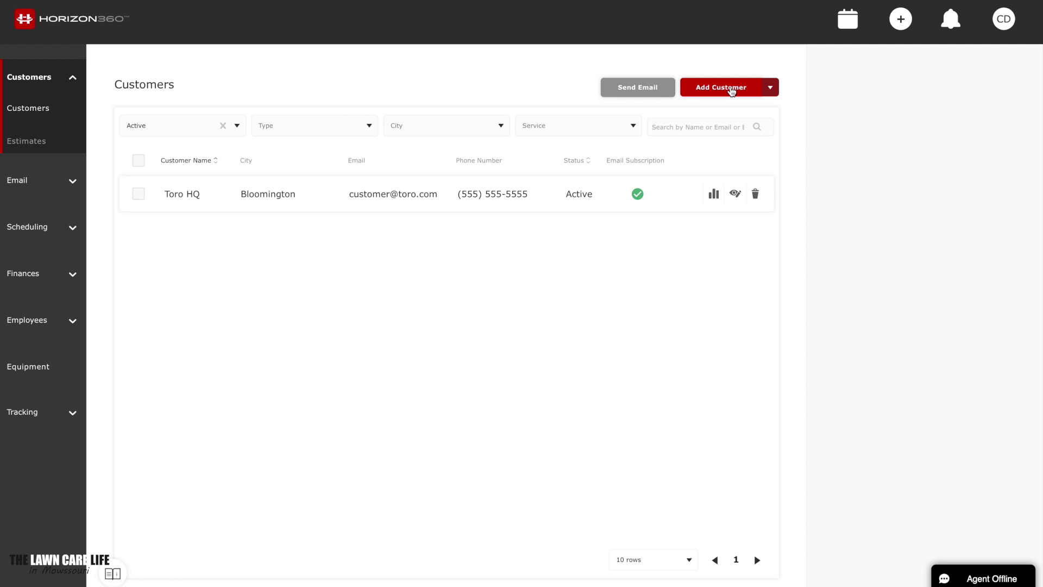
- Add Bryant Park as a customer with phone, e-mail and e-mail subscription turned on
left_click(732, 90)
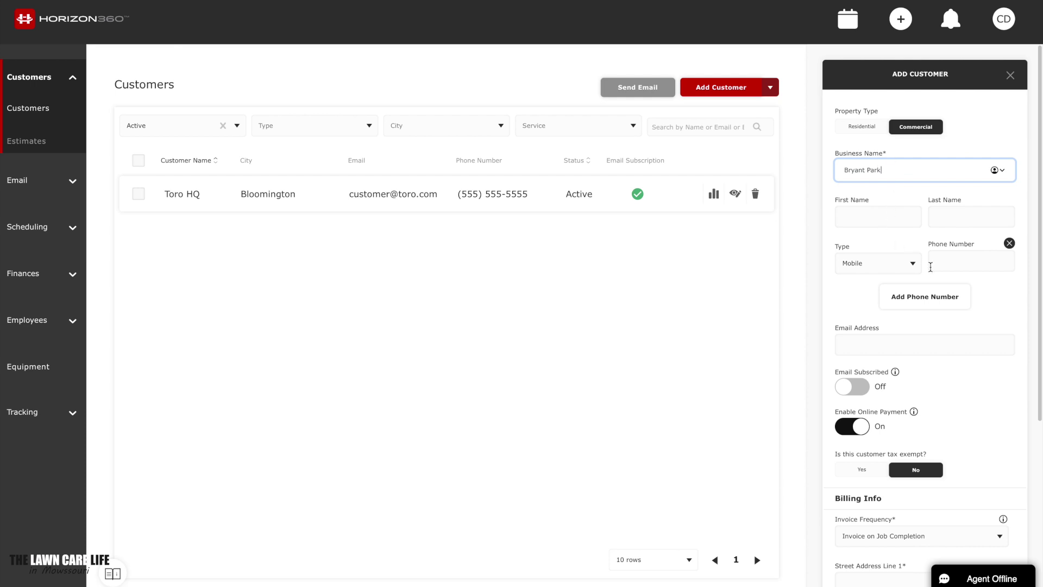
left_click(950, 261)
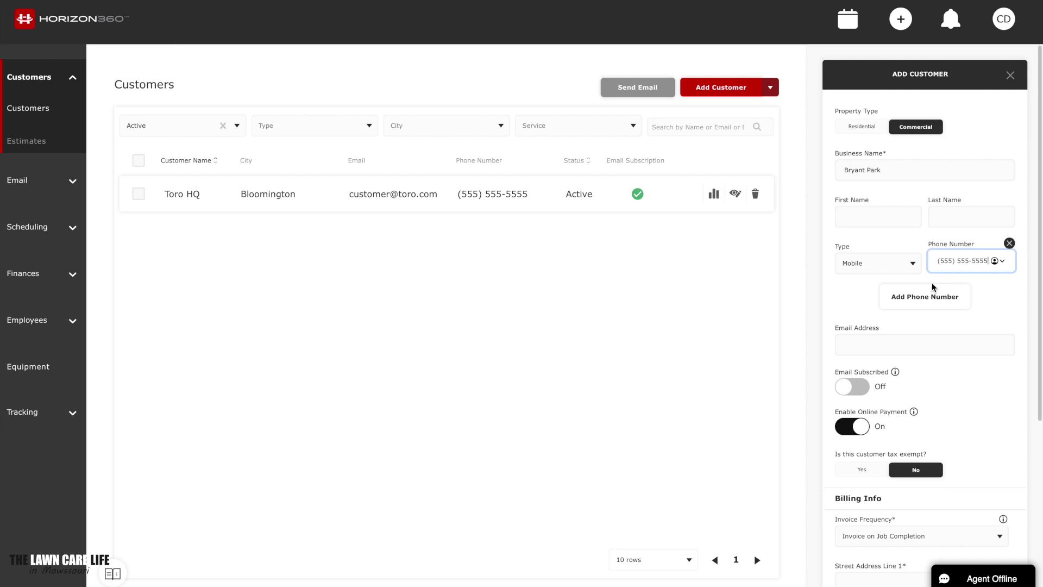
left_click(890, 346)
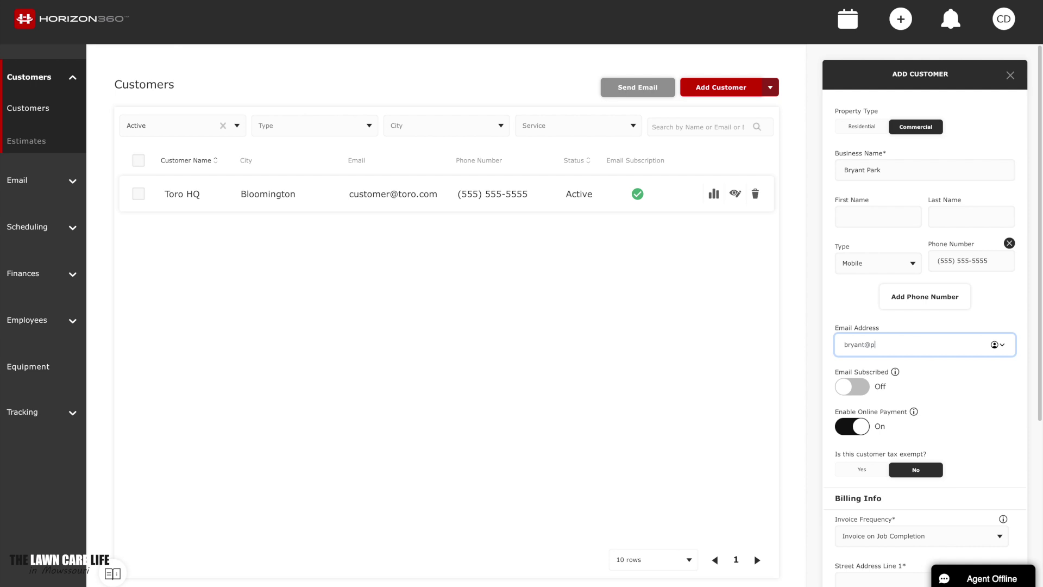
left_click(952, 370)
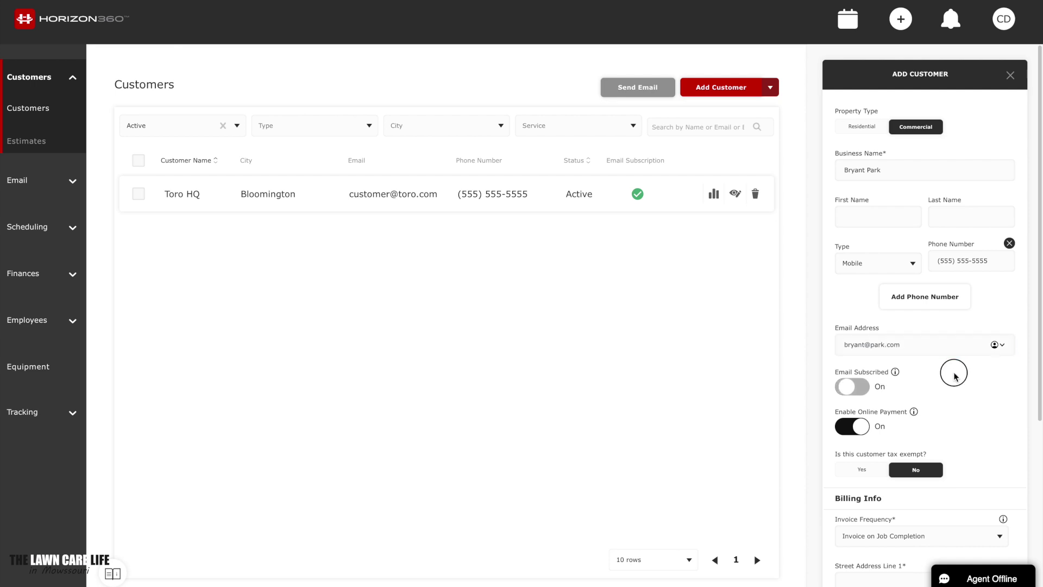
scroll(955, 374, "down", 5)
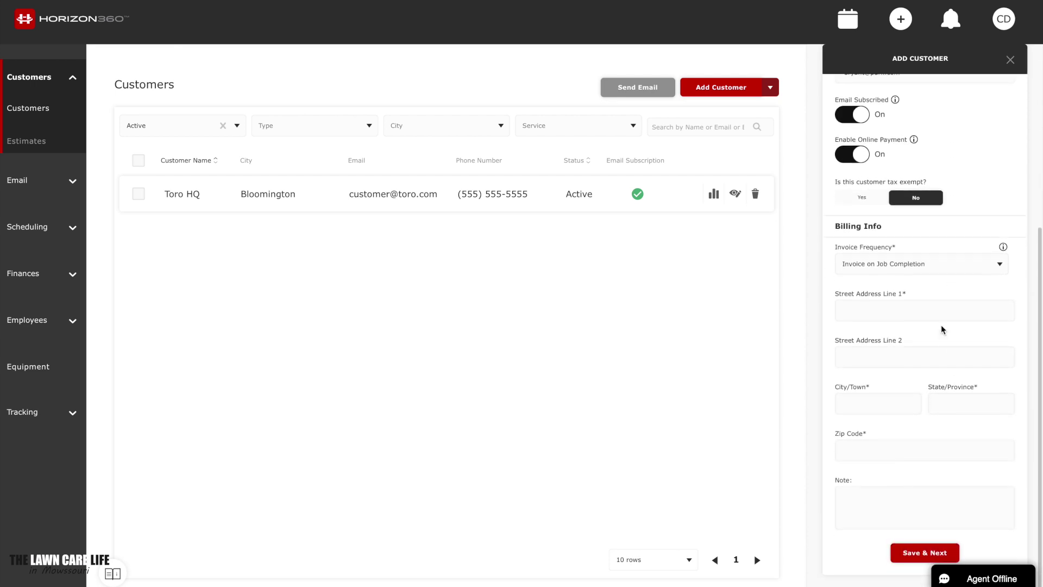
left_click(938, 311)
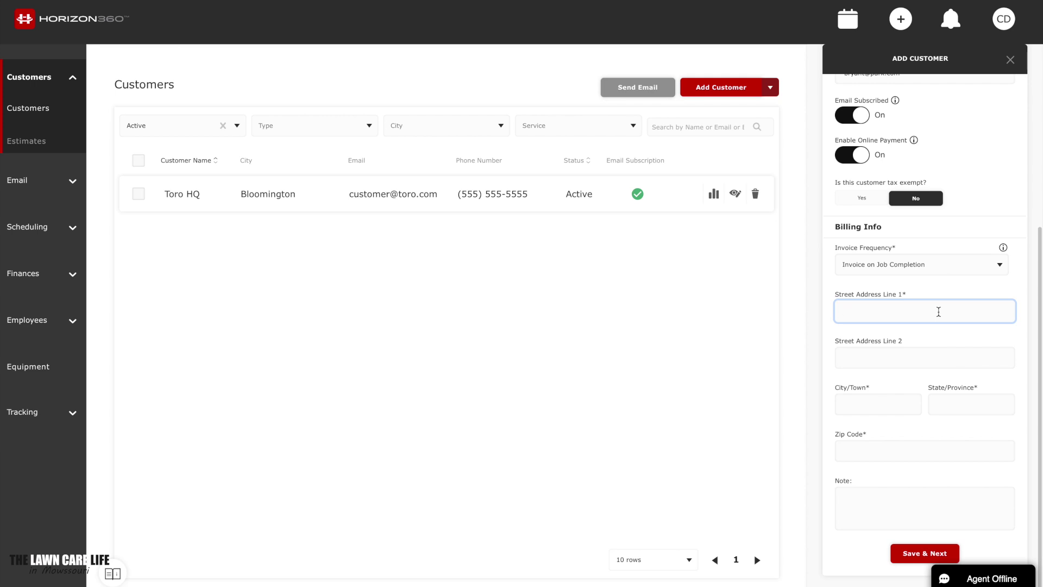
type("1001")
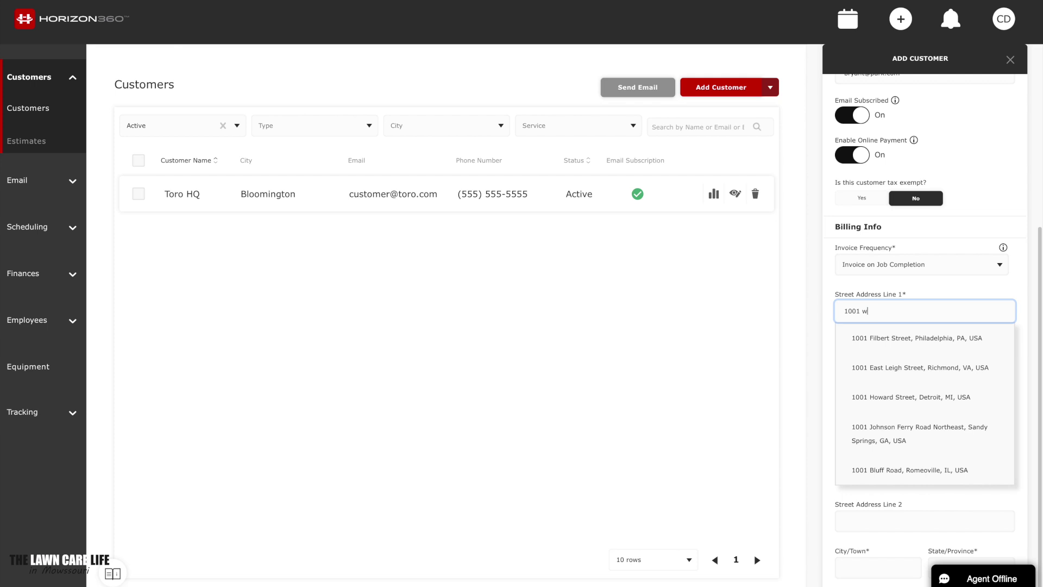
type(" w 85th st")
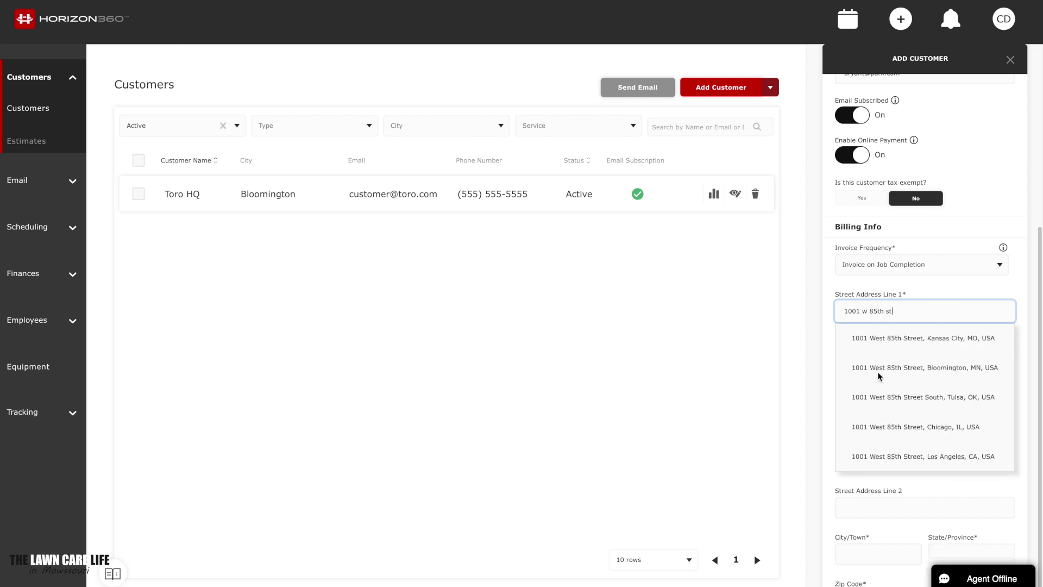
left_click(923, 368)
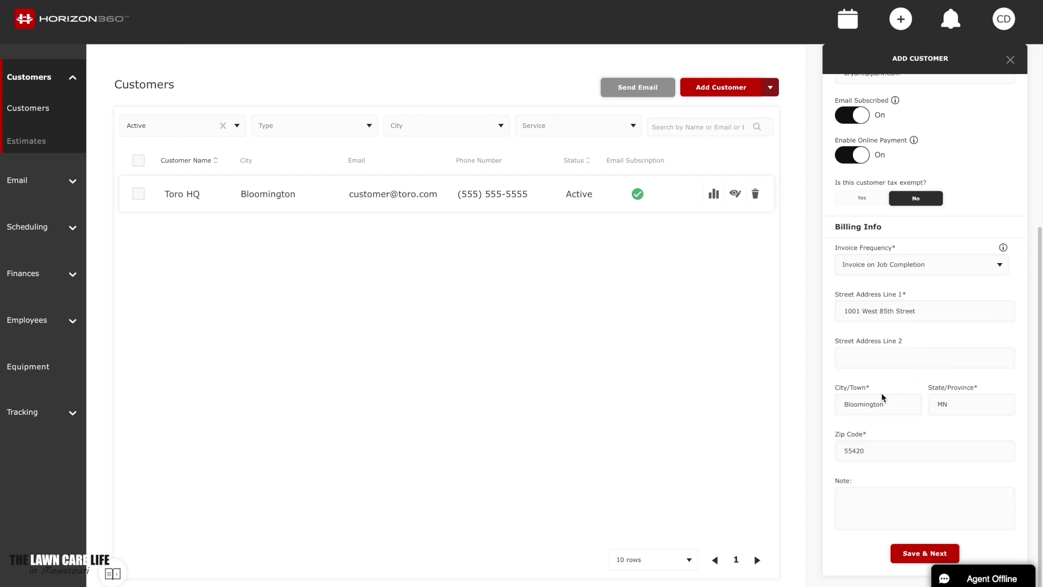
left_click(898, 549)
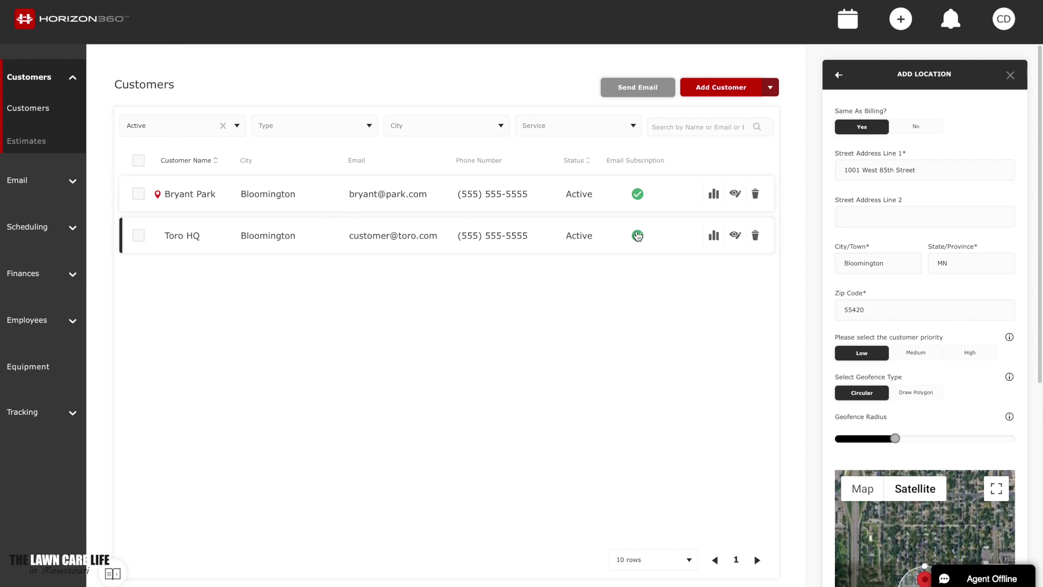
- Review Bryant Park's location geofence on the full-screen map, then return to the form
scroll(891, 347, "down", 2)
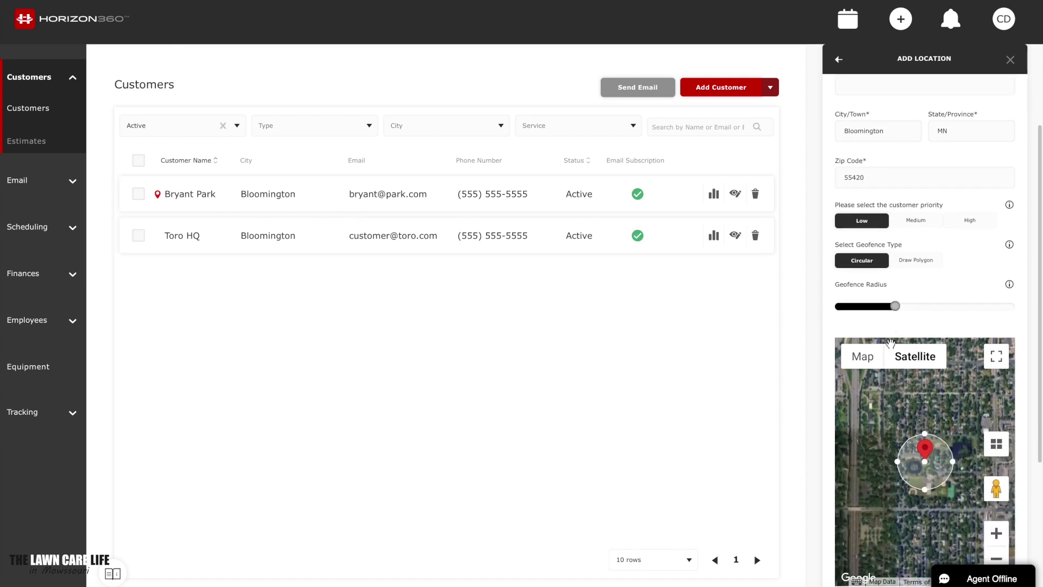
scroll(891, 342, "down", 2)
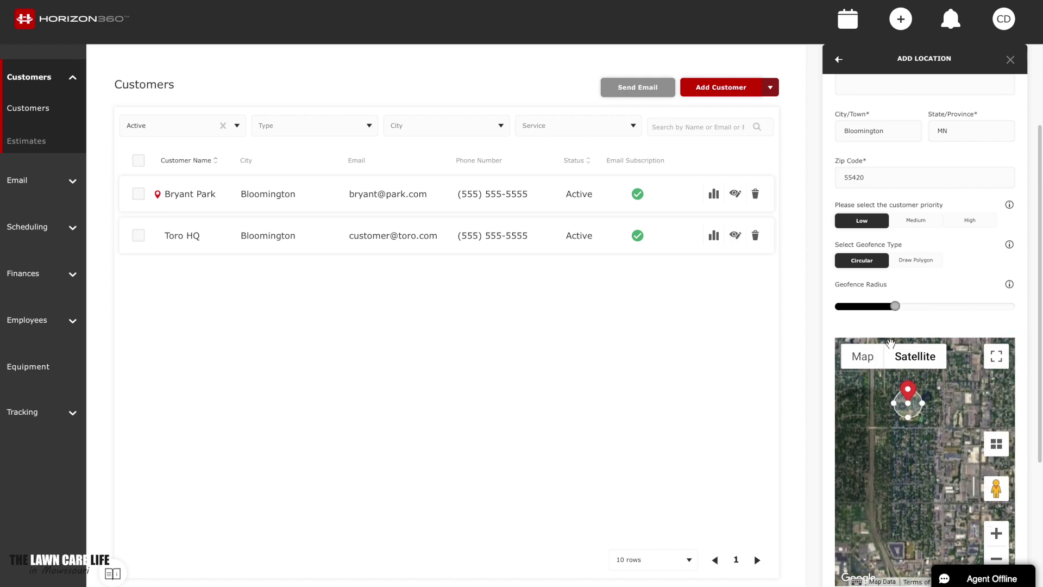
left_click(1004, 362)
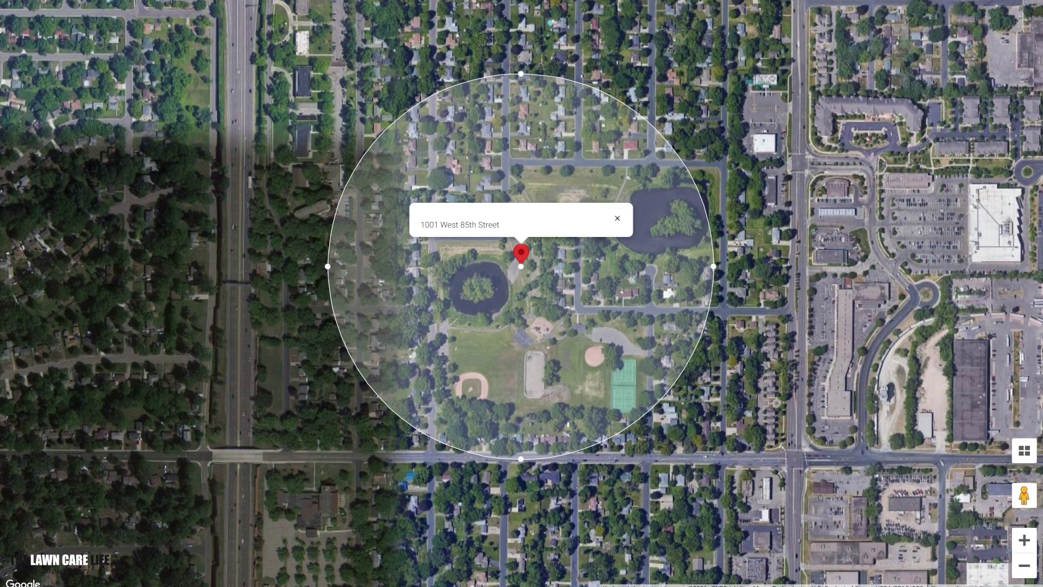
key("Escape")
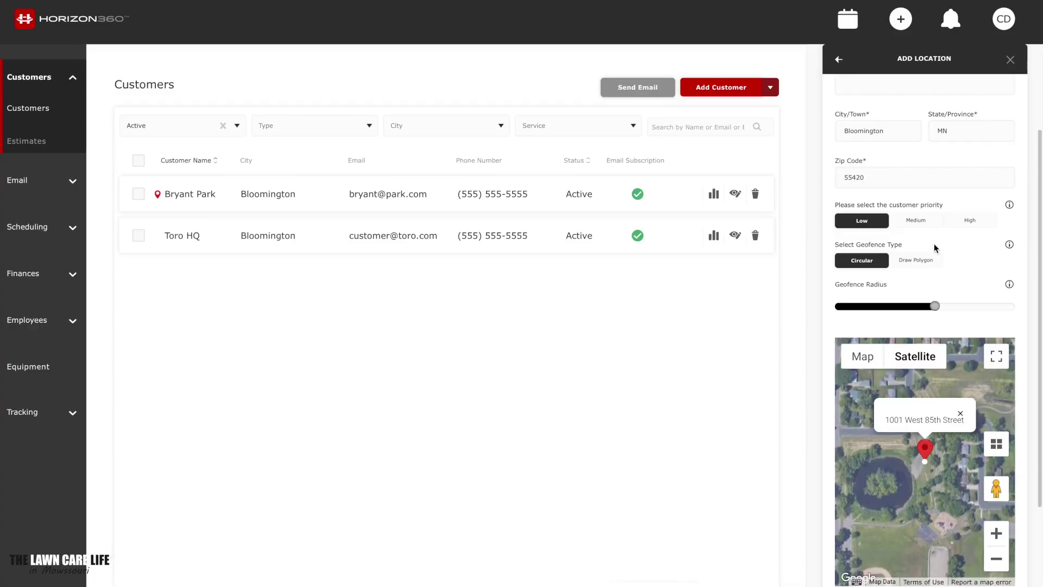
scroll(841, 337, "down", 4)
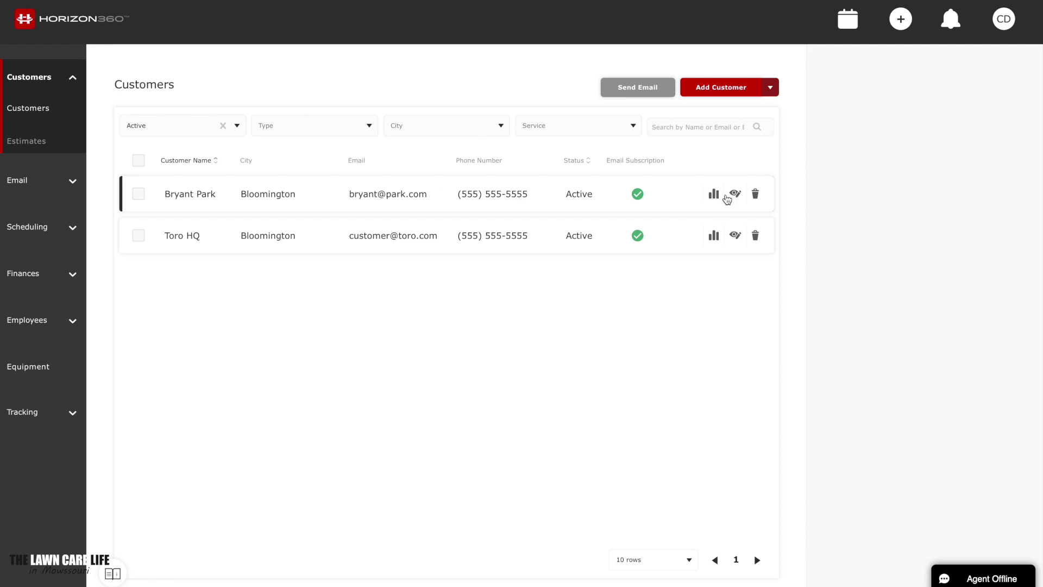
- From Bryant Park's customer details, go to the Jobs tab and choose Add OnDemand Job
left_click(737, 197)
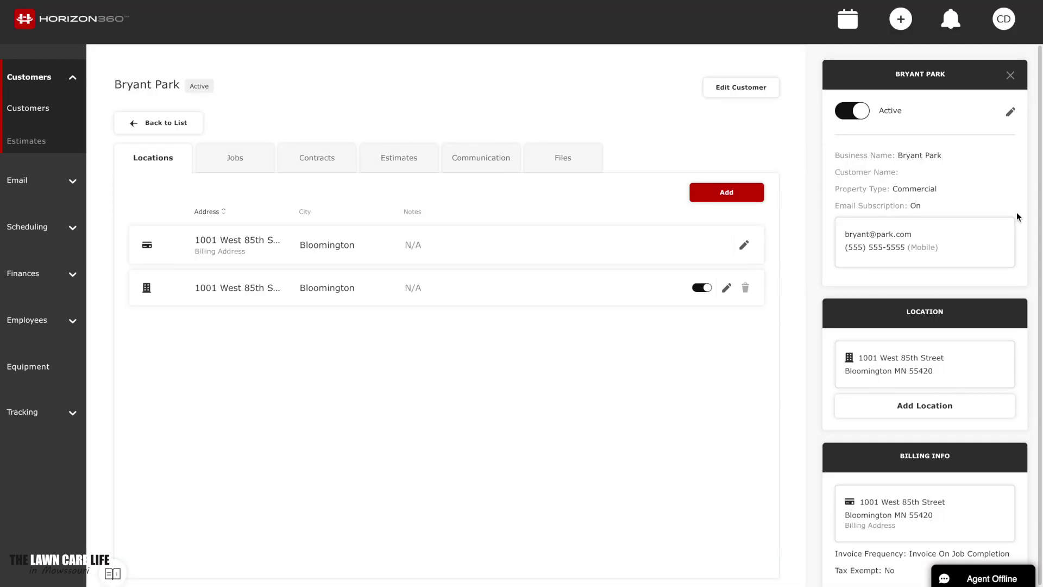
scroll(1015, 216, "down", 1)
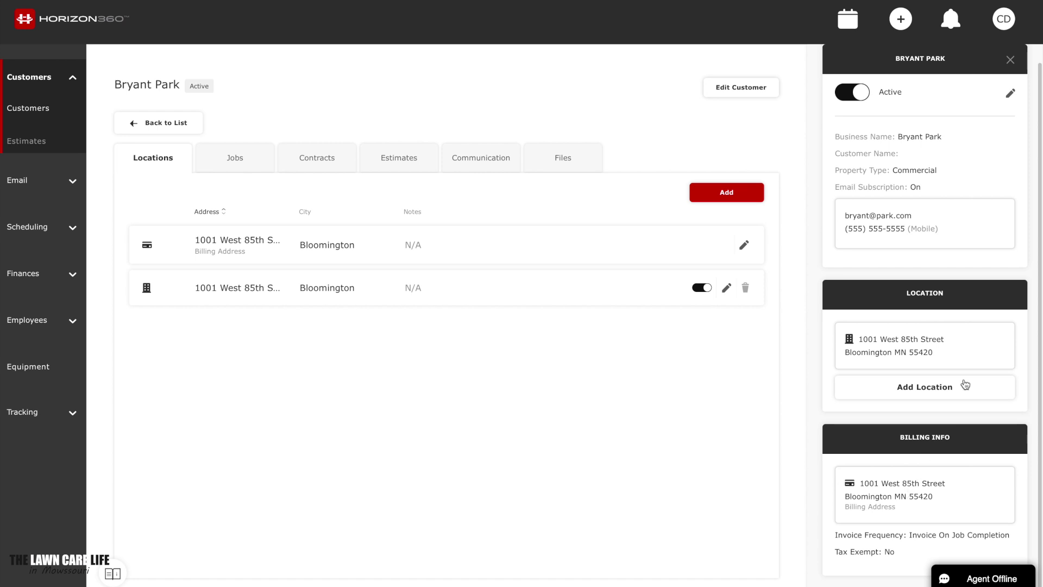
scroll(991, 318, "up", 1)
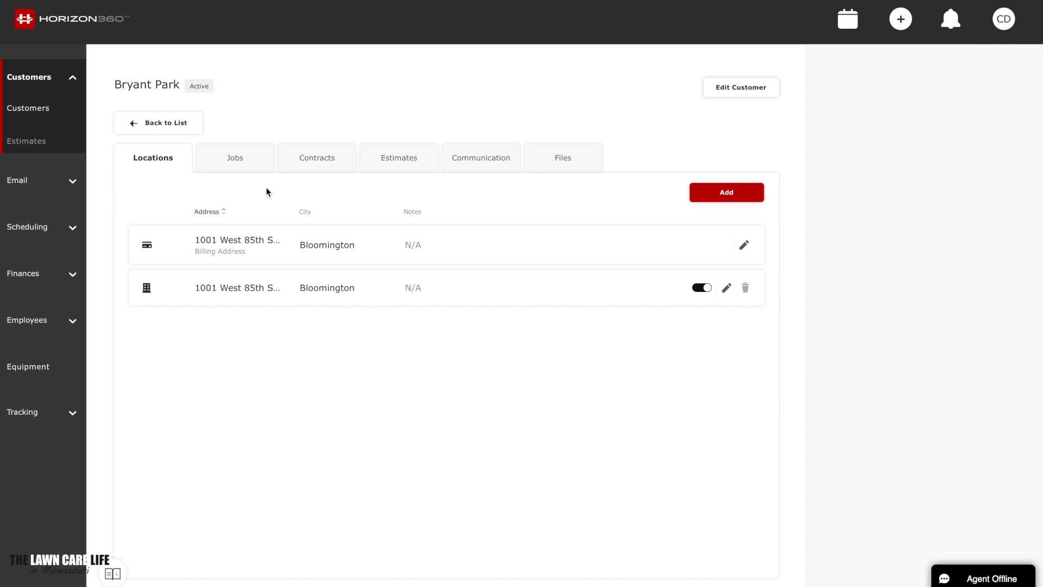
left_click(249, 163)
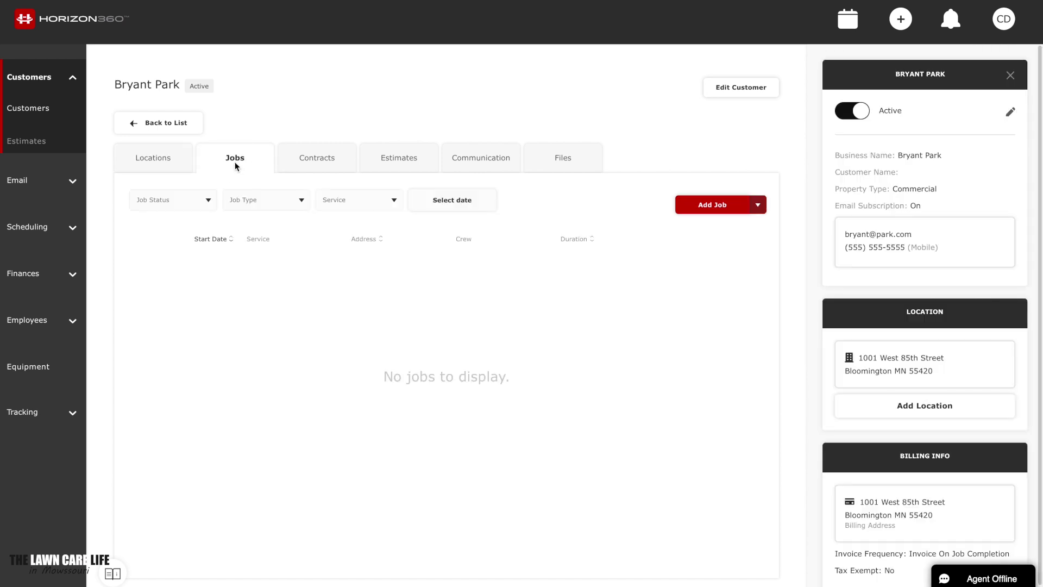
left_click(757, 207)
left_click(741, 232)
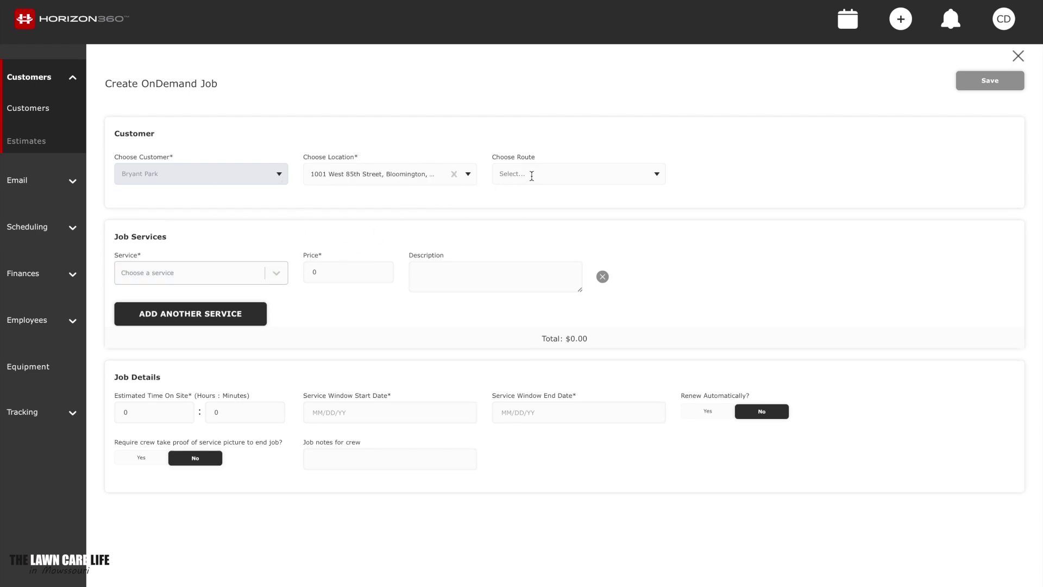
- Create 'Leaf Removal' as a new service for the job
left_click(276, 273)
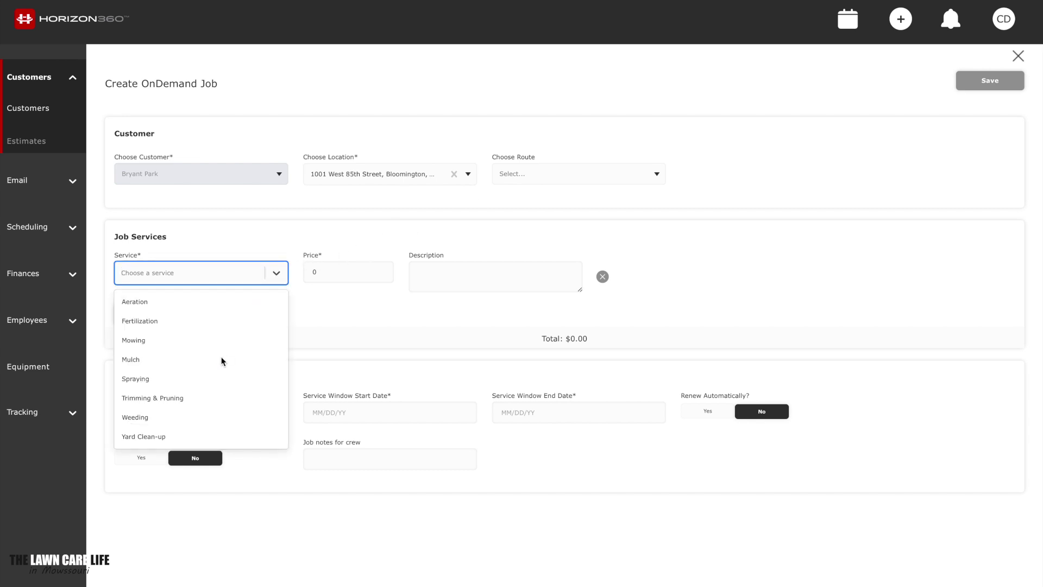
left_click(226, 273)
left_click(225, 272)
type("Leaf")
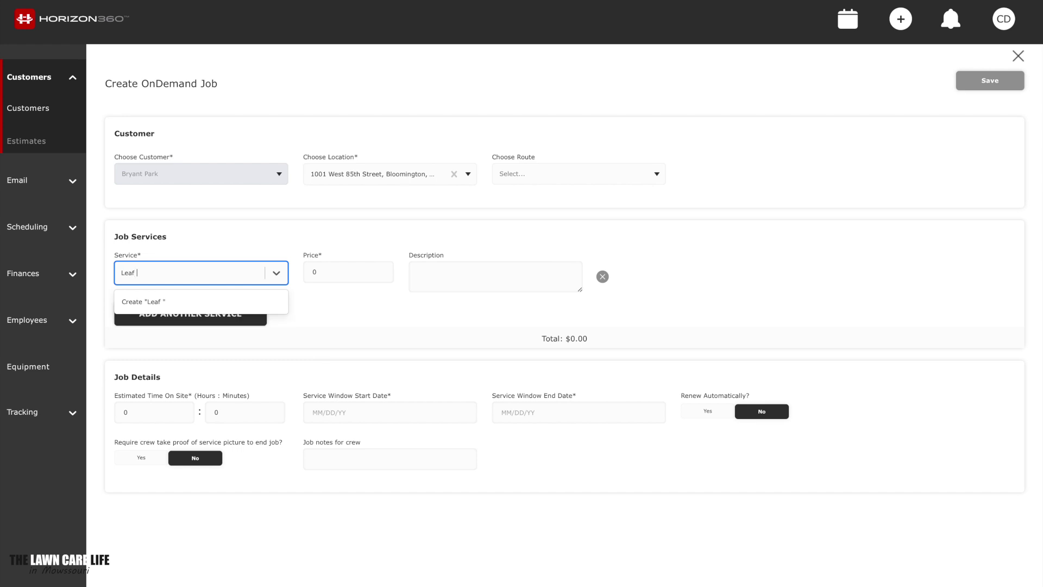
type(" Removal")
left_click(140, 302)
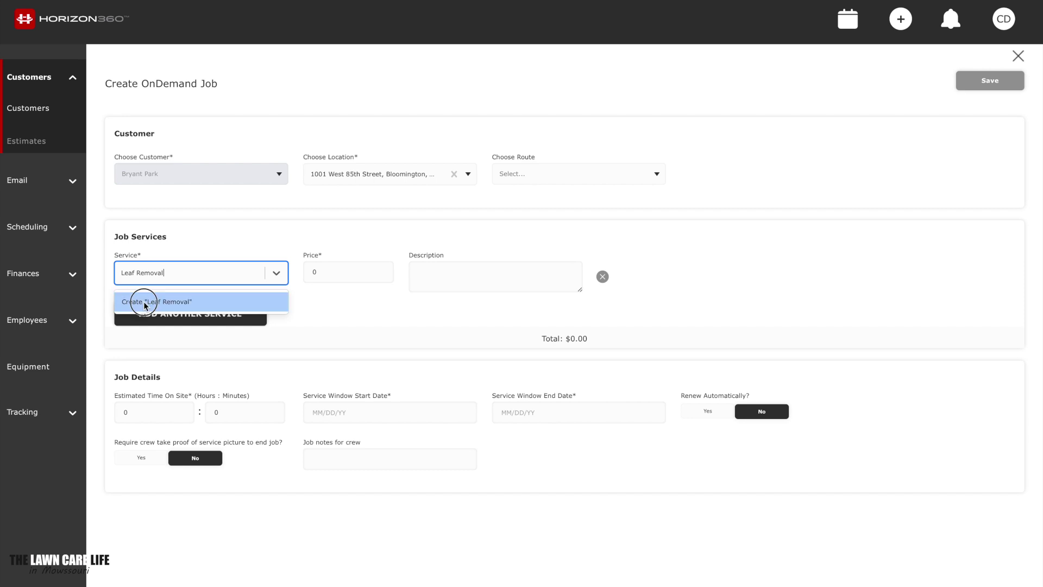
- Set the job price to 450 and the estimated hours to 2
left_click(329, 270)
type("450")
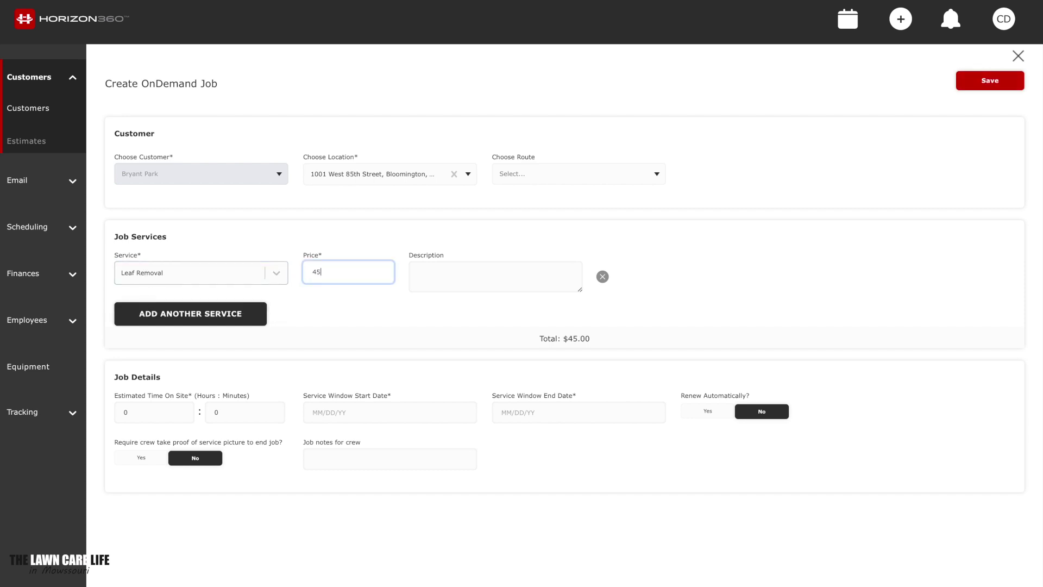
left_click(314, 310)
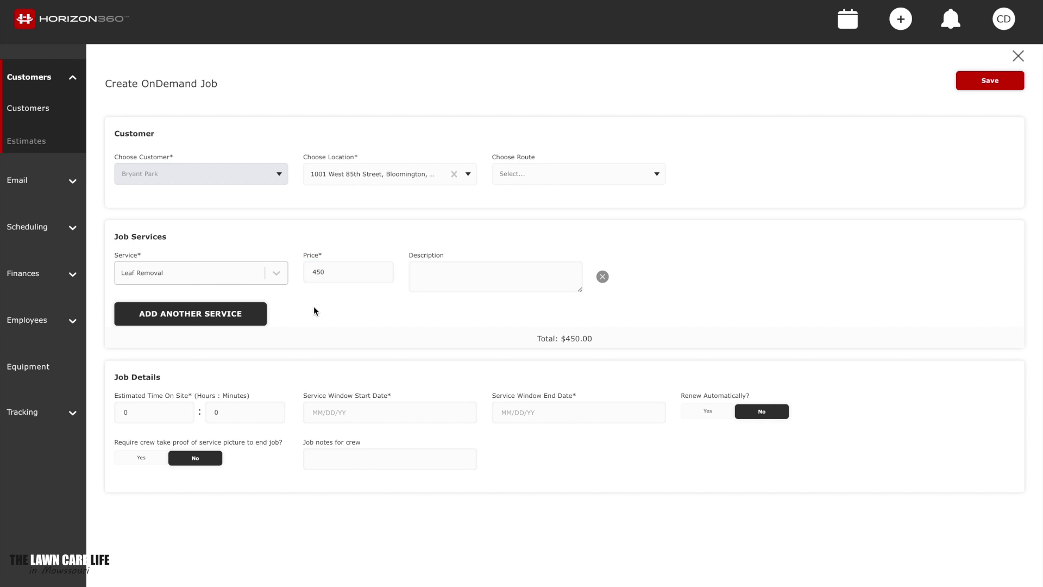
left_click(177, 416)
- Set the start date to 11/23/23 with the calendar picker
left_click(316, 415)
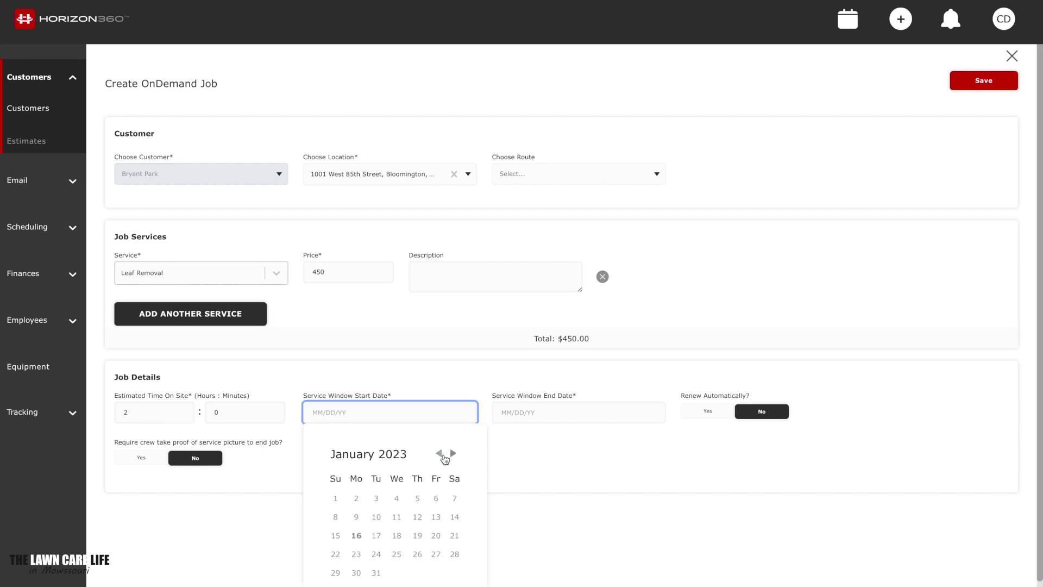
left_click(454, 454)
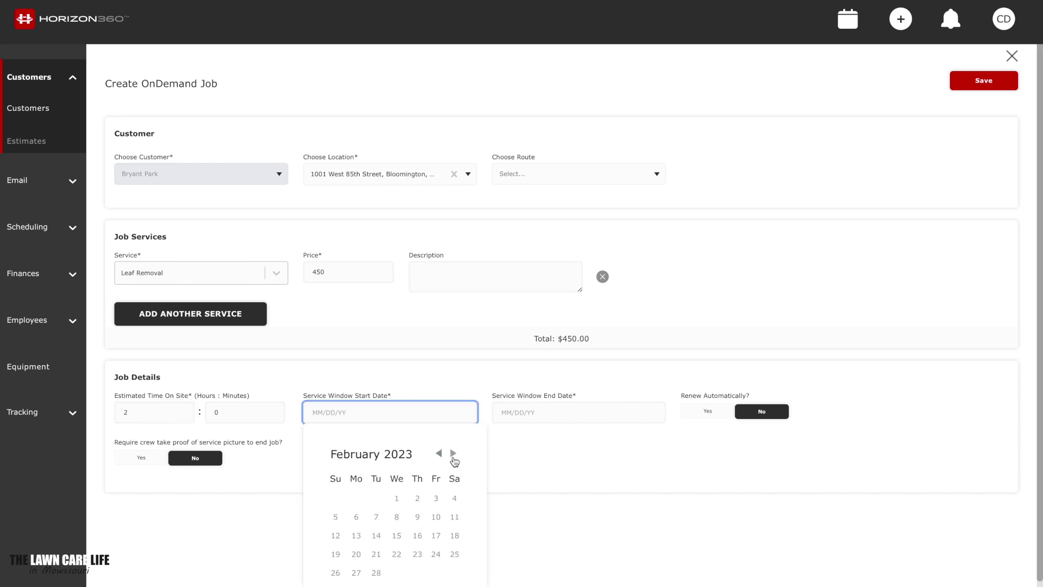
left_click(453, 454)
left_click(453, 457)
left_click(453, 456)
left_click(453, 457)
left_click(452, 456)
left_click(453, 457)
left_click(453, 456)
left_click(453, 456)
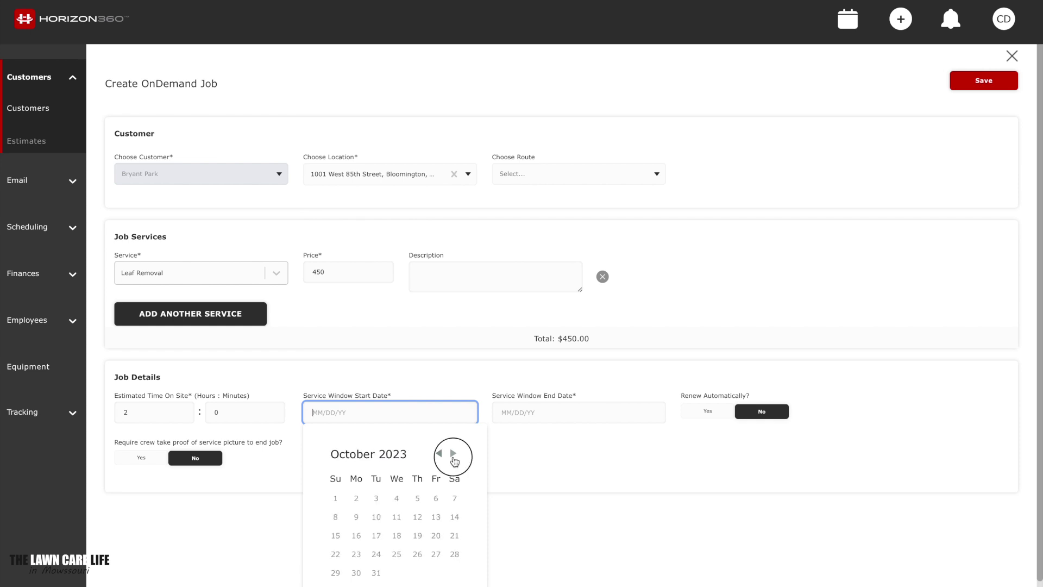
left_click(453, 456)
scroll(454, 461, "down", 1)
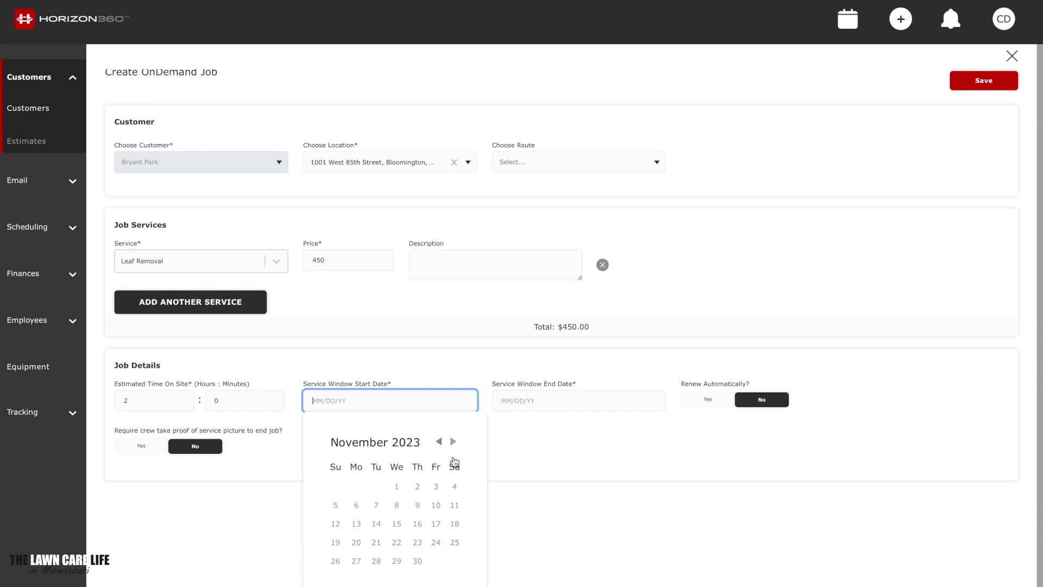
left_click(417, 541)
- Set the end date to 12/01/23 and save the Leaf Removal job
left_click(647, 419)
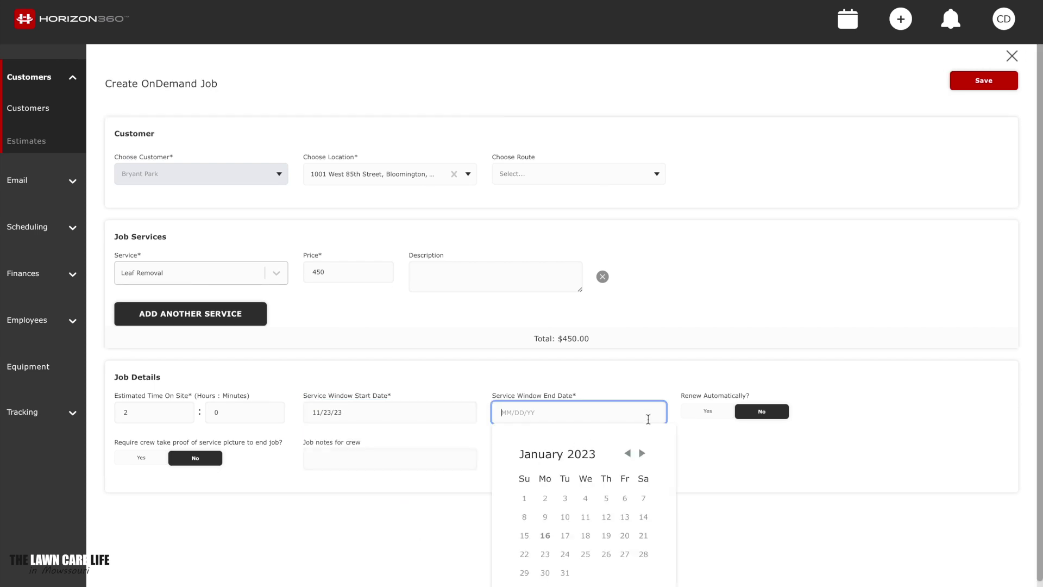
left_click(642, 456)
left_click(642, 454)
left_click(641, 454)
left_click(641, 454)
left_click(641, 454)
left_click(642, 454)
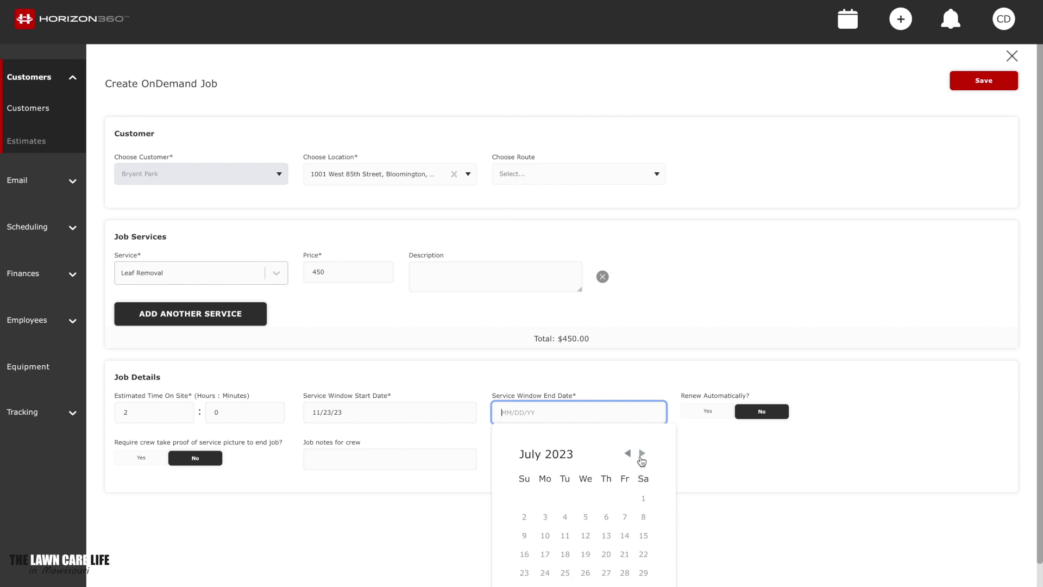
left_click(641, 454)
left_click(641, 454)
left_click(641, 454)
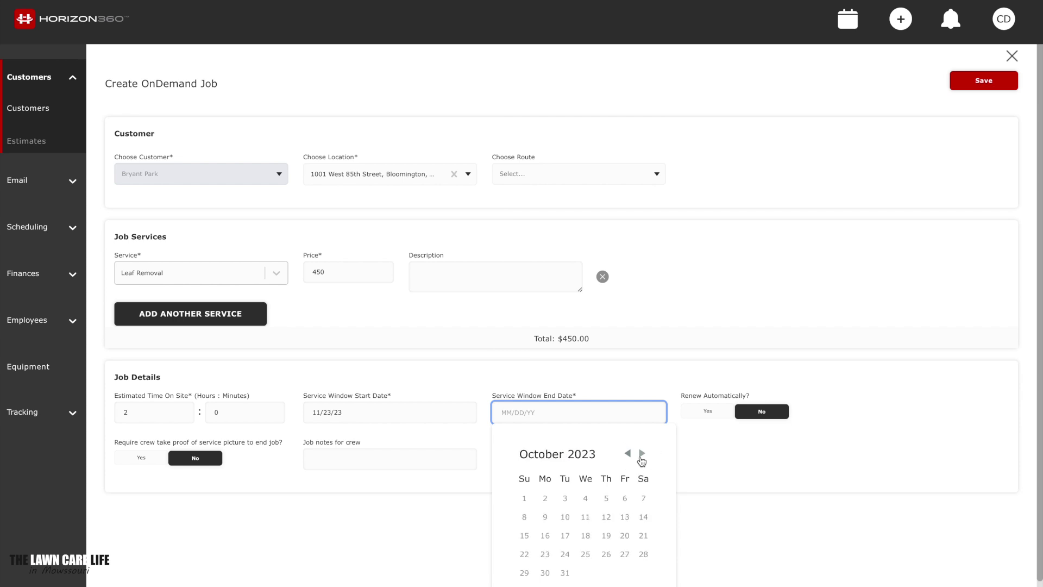
left_click(641, 454)
left_click(641, 454)
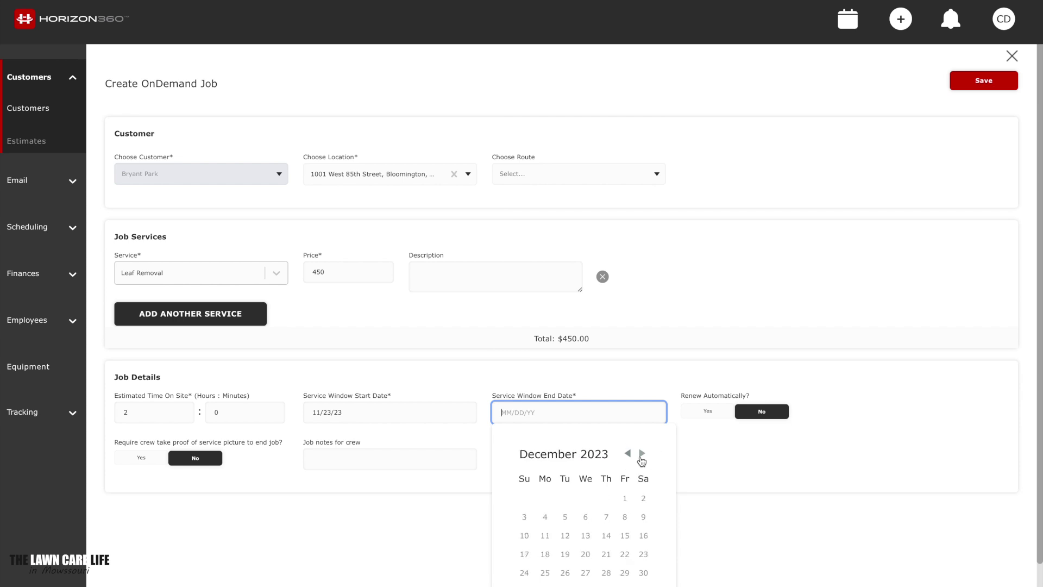
left_click(626, 498)
left_click(536, 442)
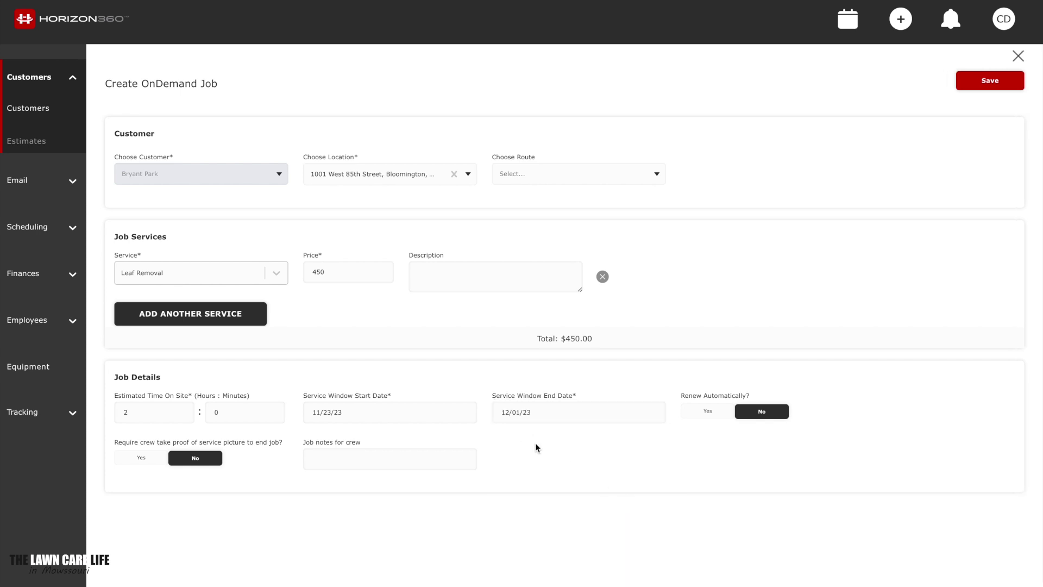
left_click(1000, 83)
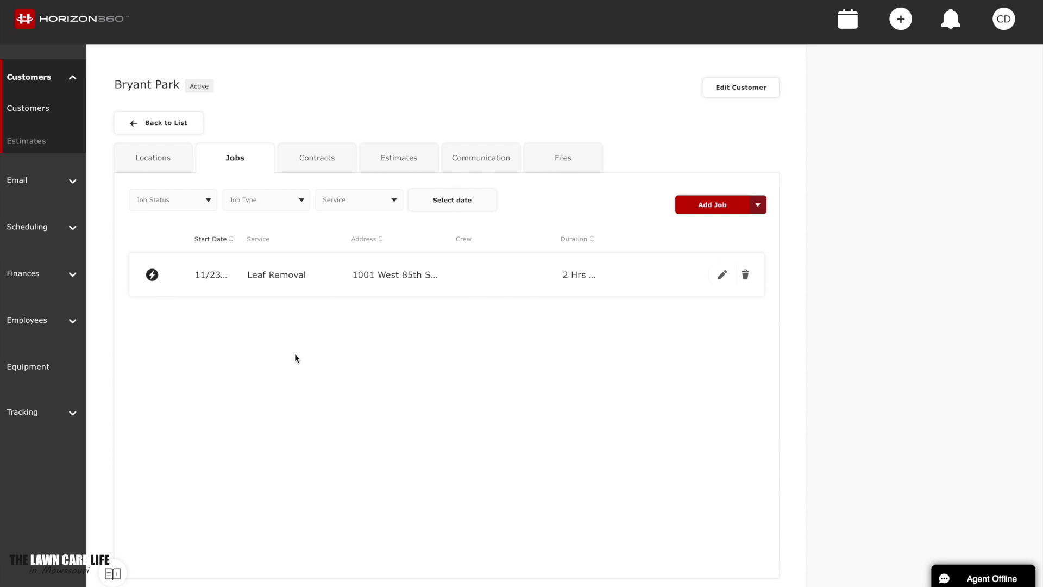
left_click(765, 209)
- Start another on-demand job for Bryant Park and create the 'Snow Removal' service
left_click(721, 223)
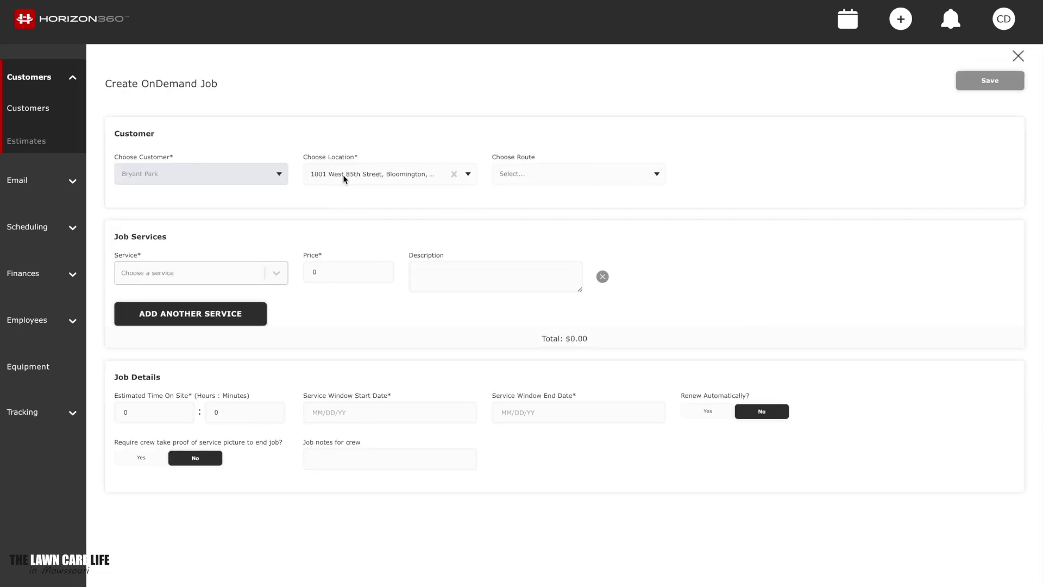
left_click(258, 279)
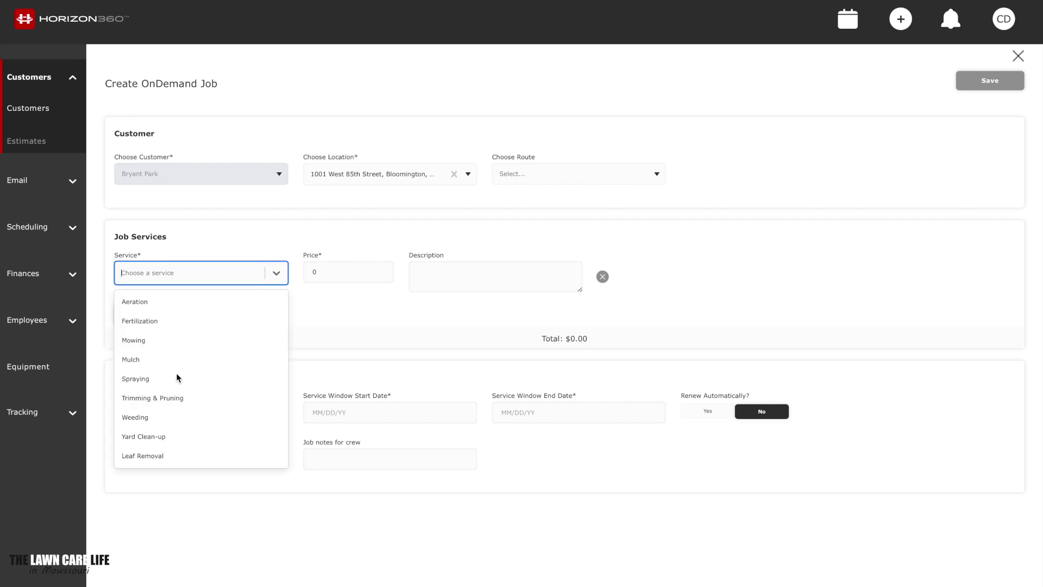
left_click(199, 270)
type("Snow")
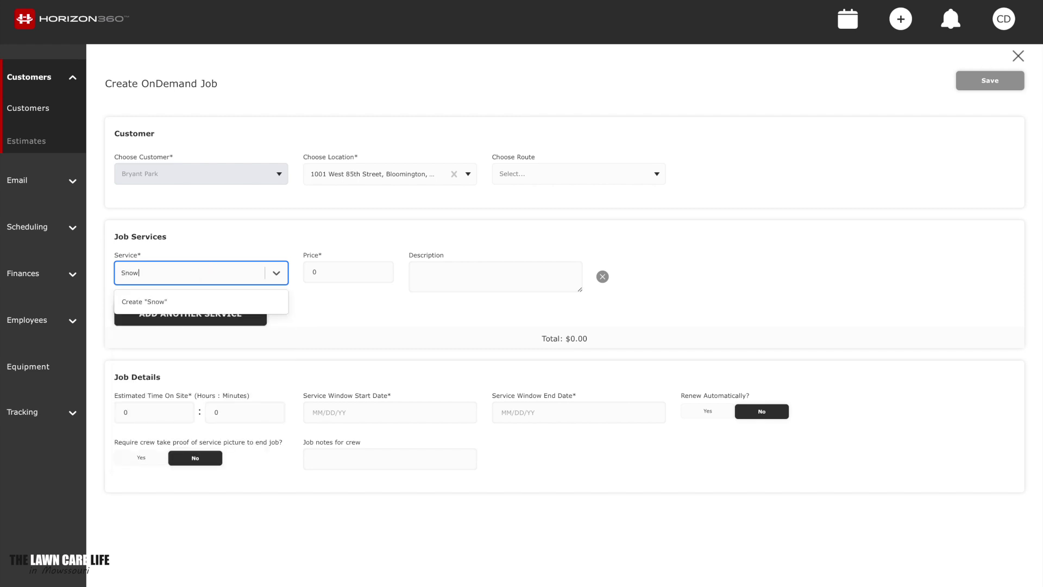
type(" Removal")
left_click(177, 302)
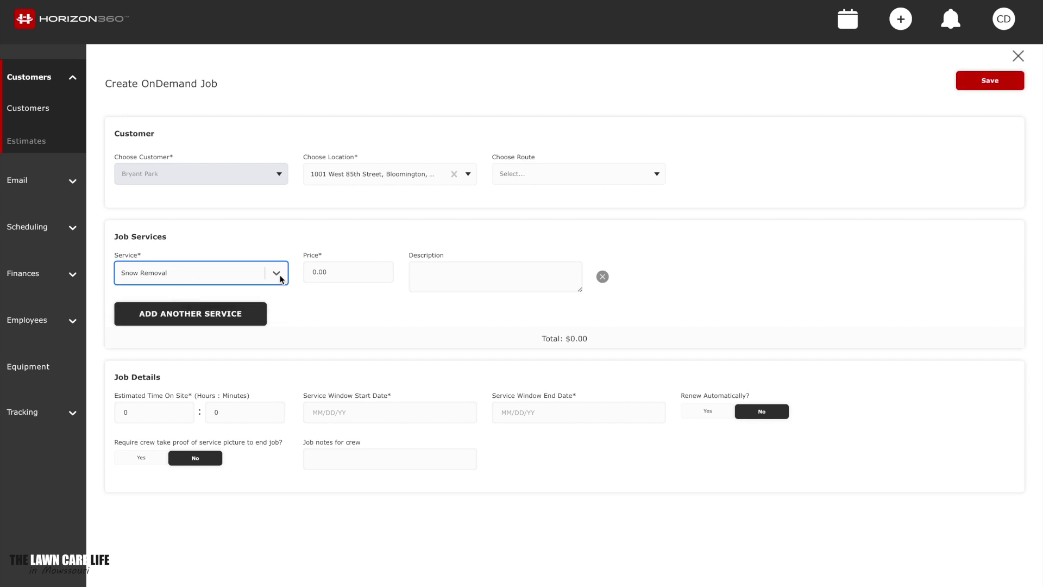
- Set the Snow Removal price to 400 and the estimated hours to 2
left_click(321, 270)
type("400")
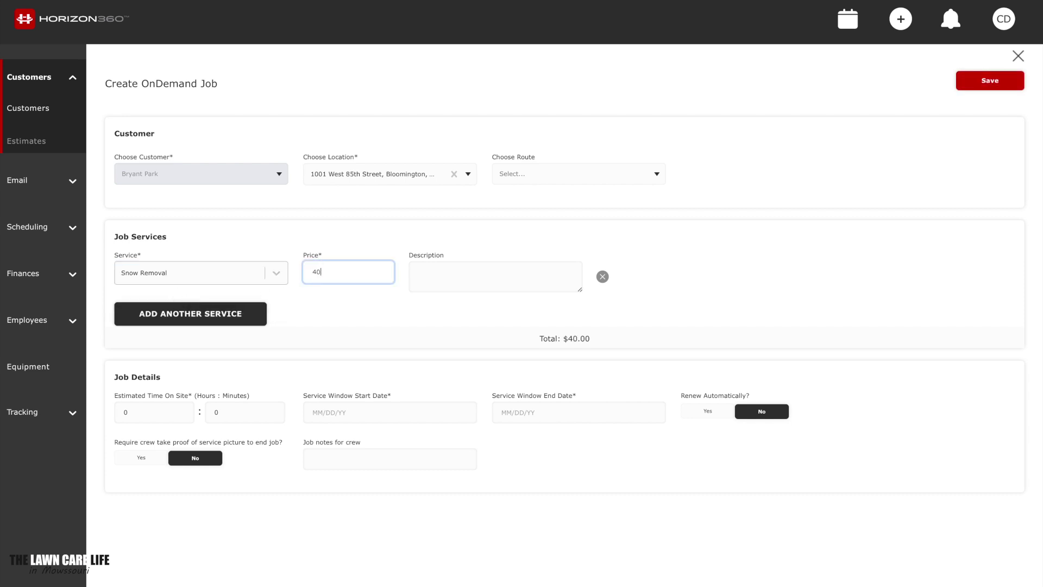
left_click(323, 310)
left_click(175, 414)
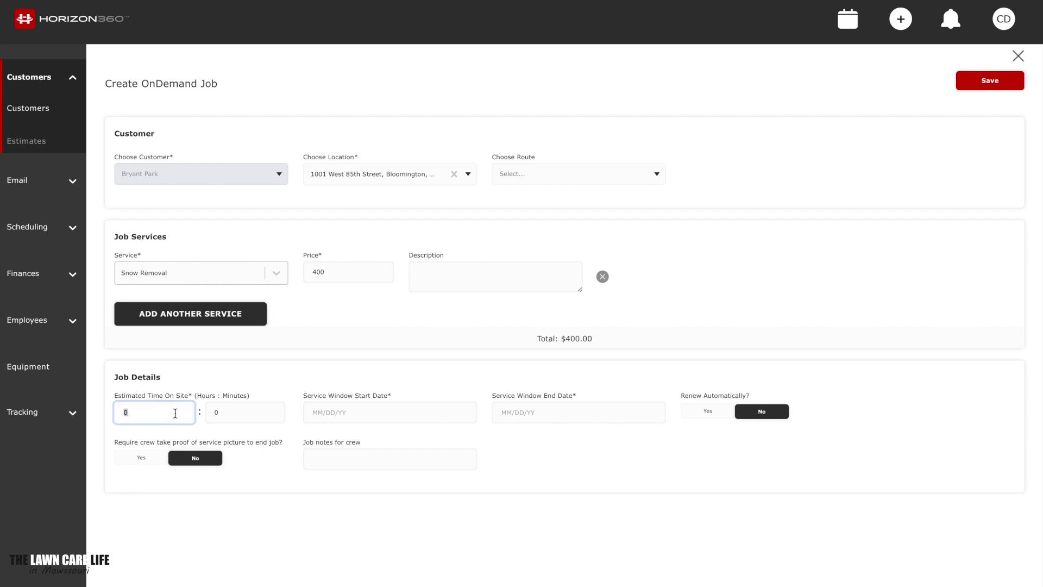
type("2")
- Set dates 01/16/23 to 01/17/23, save the job, and return to Customers
left_click(369, 411)
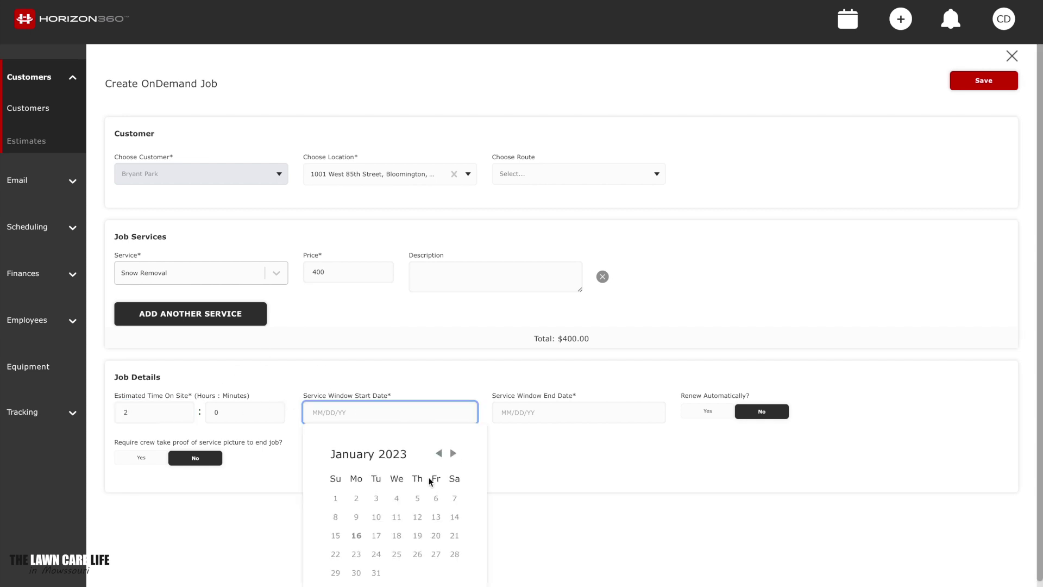
left_click(357, 535)
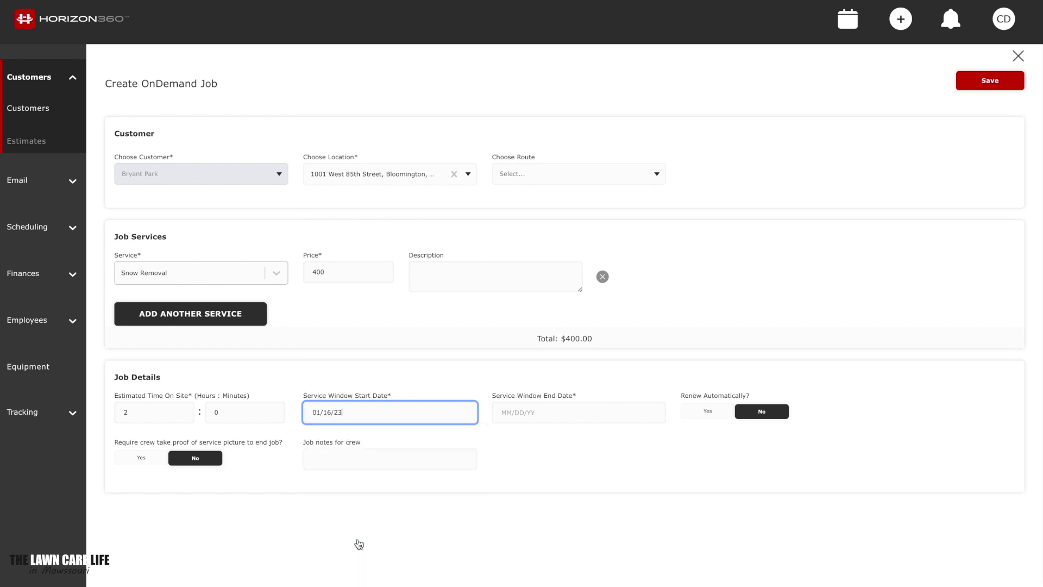
left_click(548, 412)
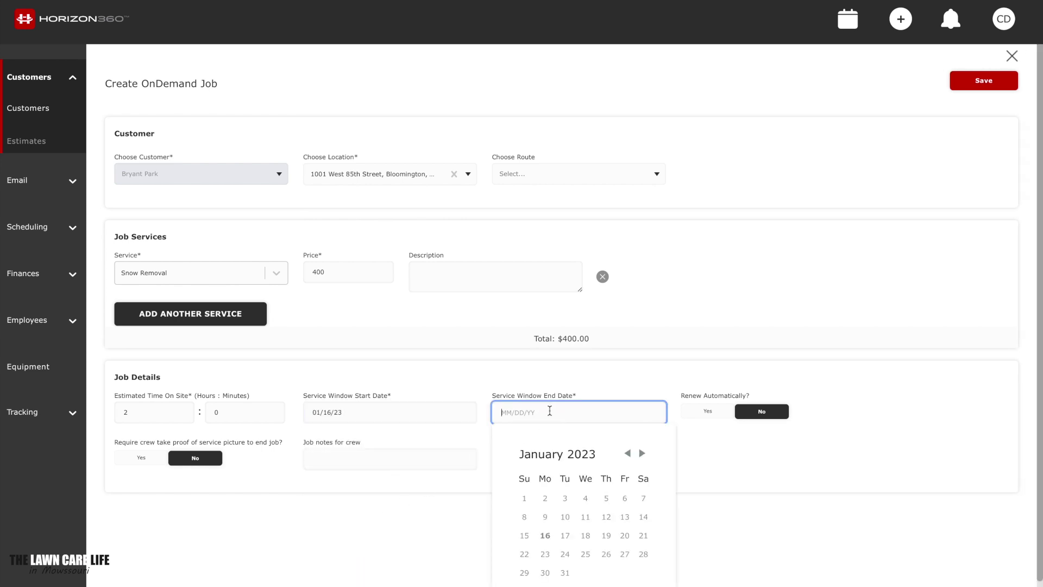
left_click(564, 535)
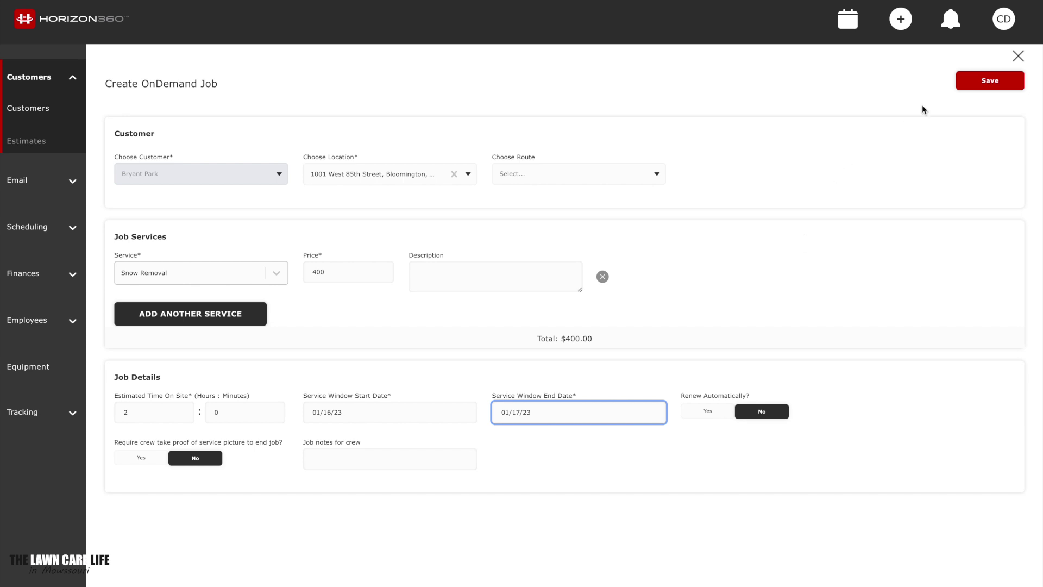
left_click(994, 80)
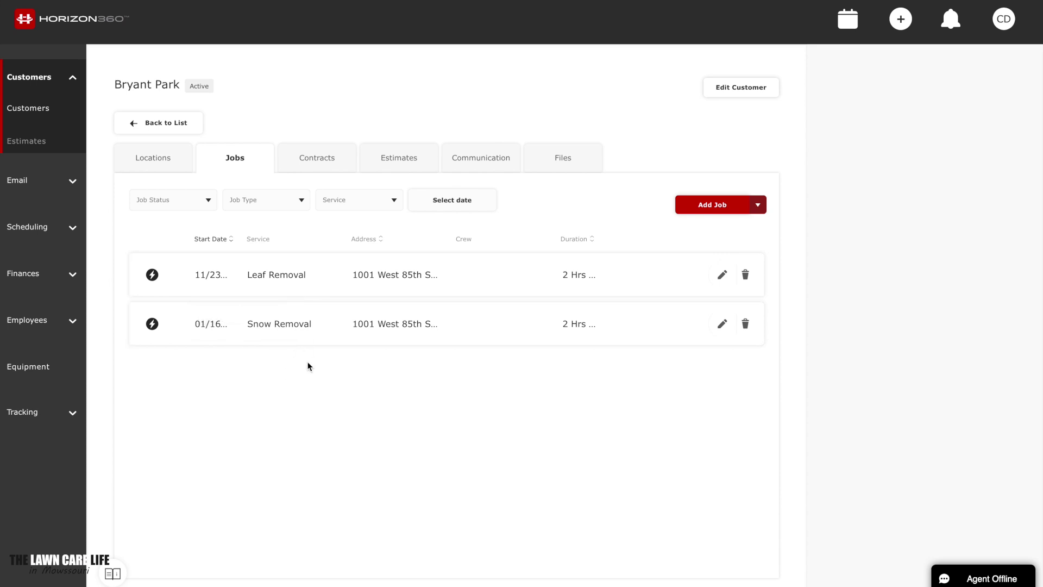
left_click(179, 124)
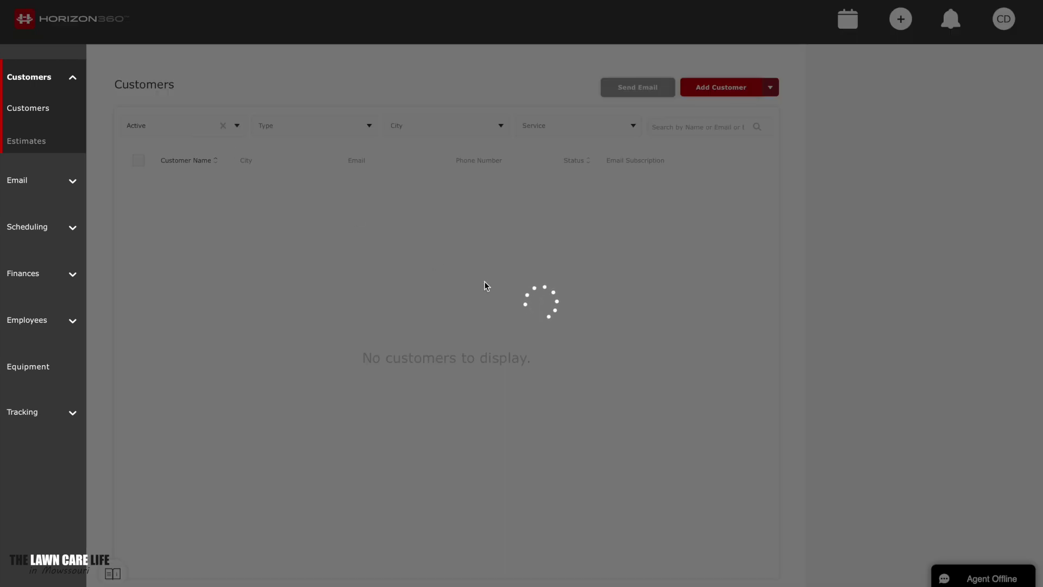